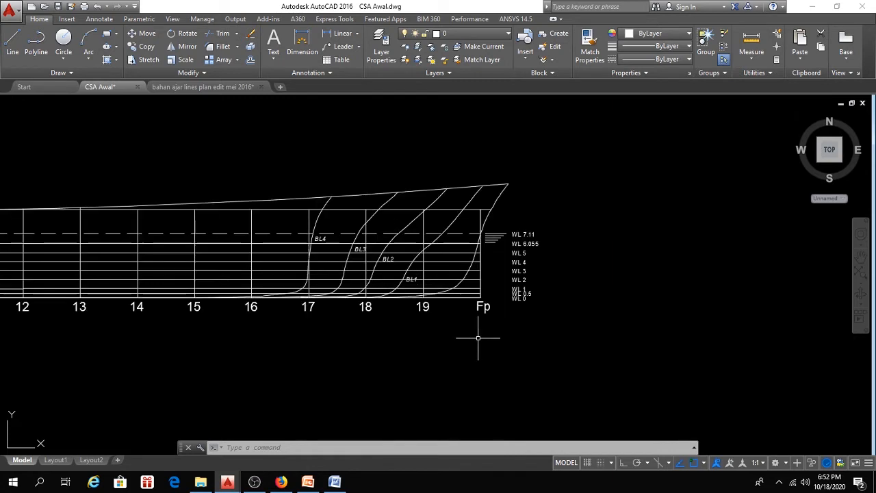
Step: Offset the sheer line at the bow upward by 2.2
middle_click_drag(469, 329, 473, 383)
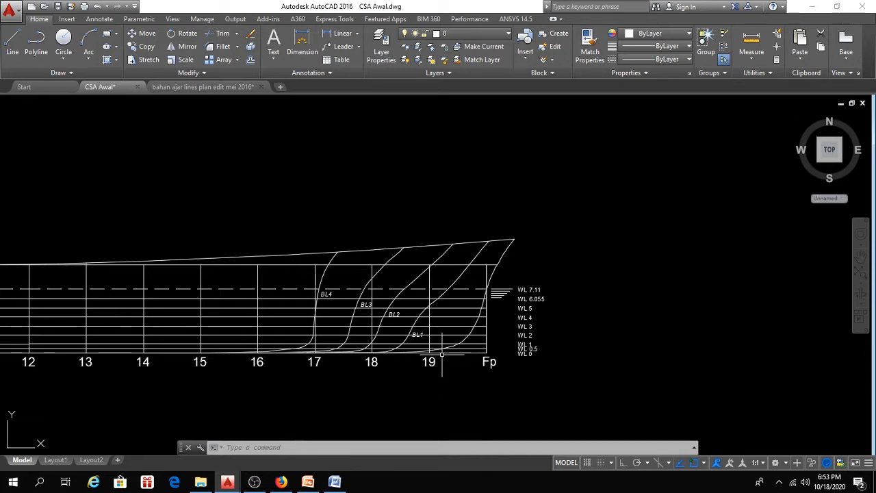
middle_click_drag(463, 280, 455, 307)
middle_click_drag(451, 274, 446, 305)
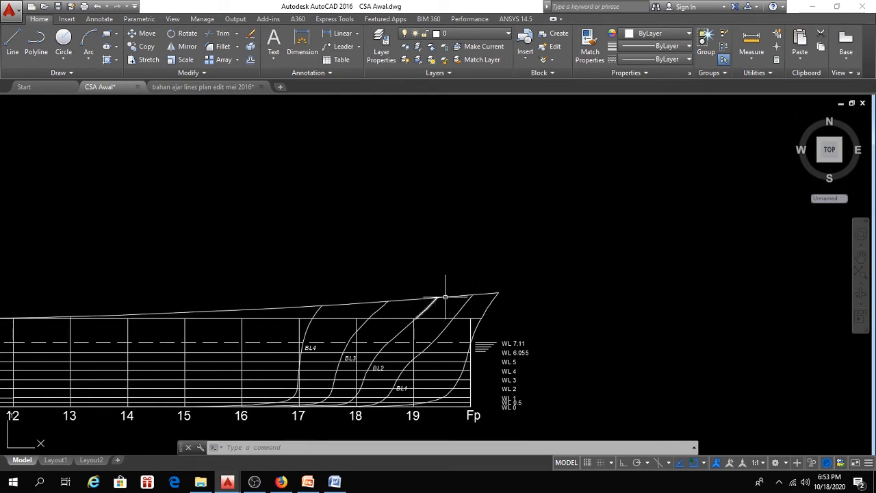
mouse_move(451, 295)
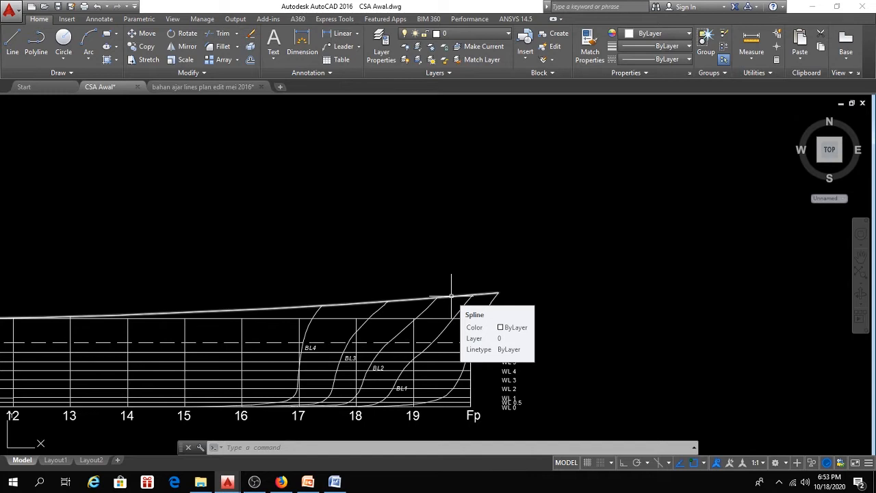
type("o")
key("Return")
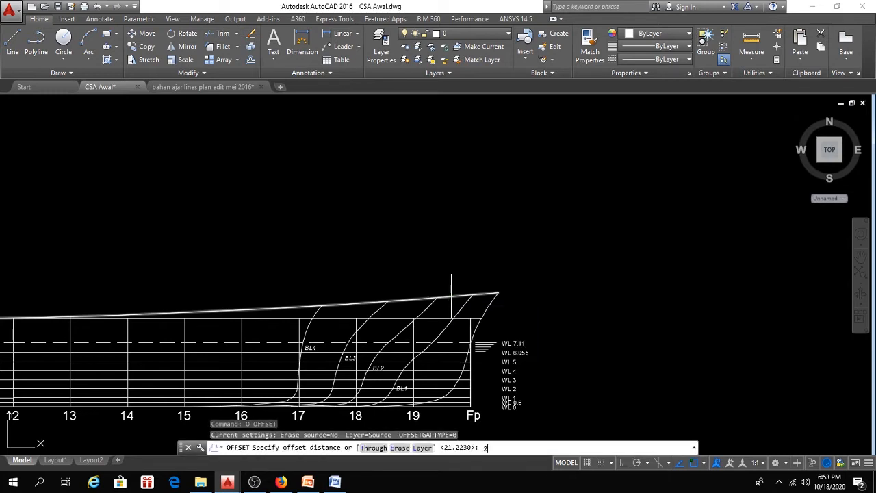
type("2.2")
key("Return")
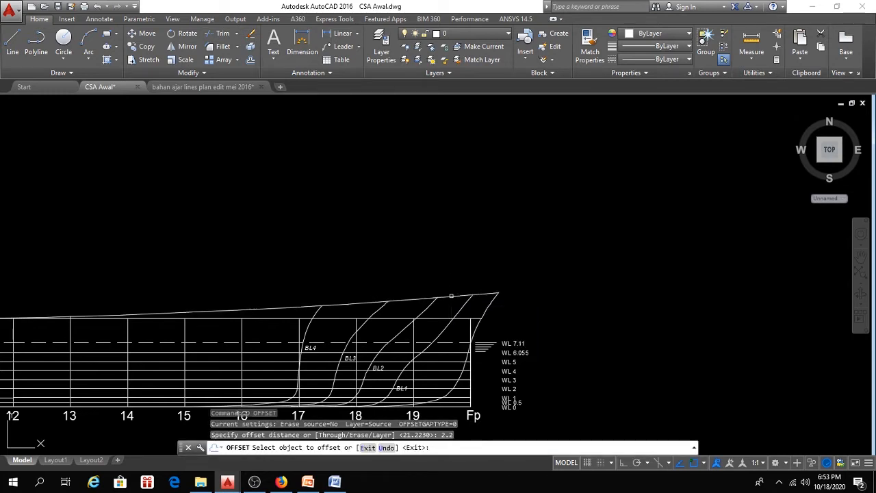
left_click(463, 296)
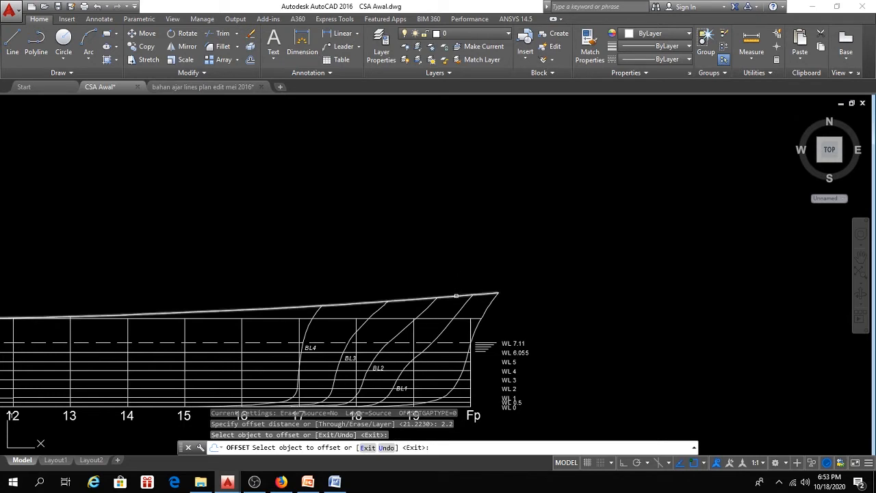
left_click(455, 273)
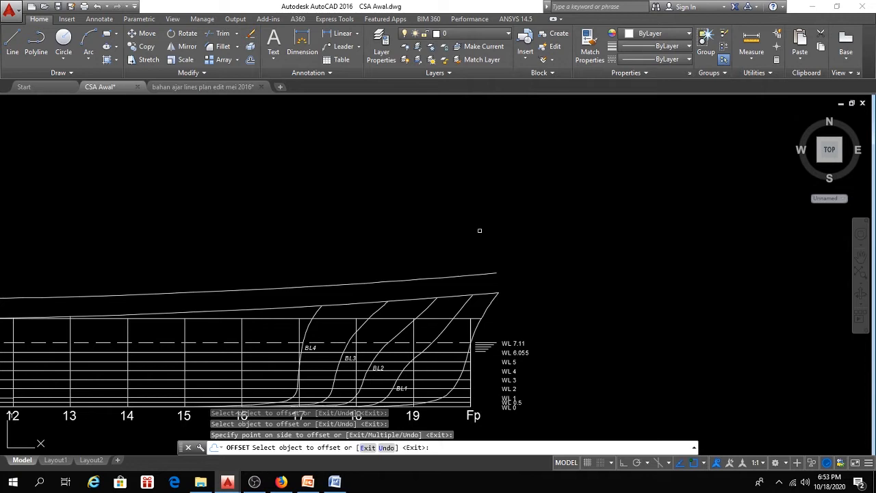
key("Escape")
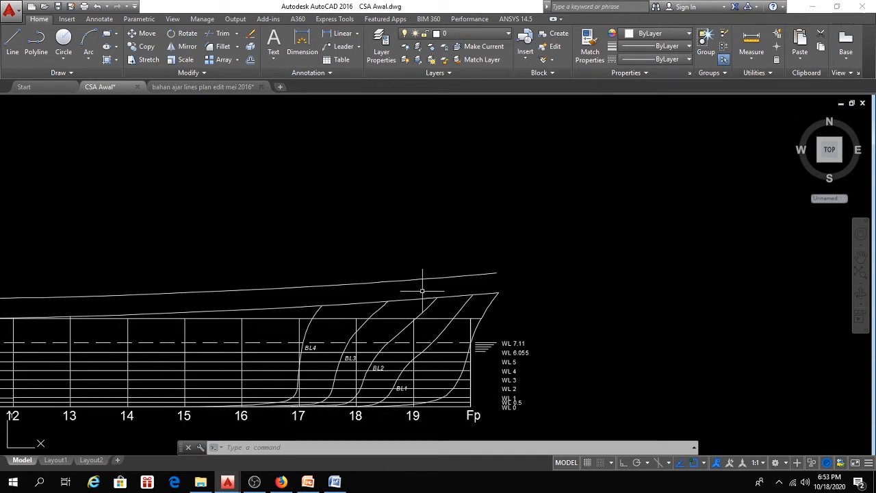
Step: Draw a line from the deck line's end at Fp 10.19 horizontally aft, continuing vertically up past the offset curve with ortho on
left_click(12, 42)
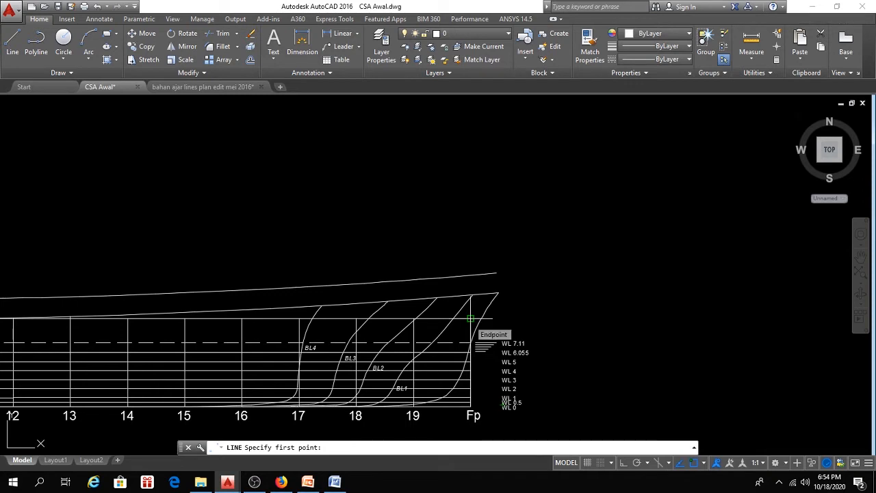
left_click(471, 318)
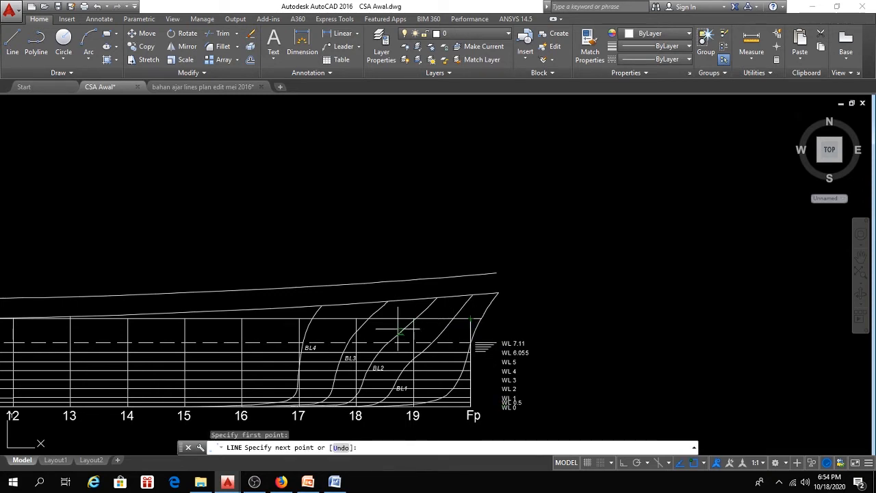
key("F8")
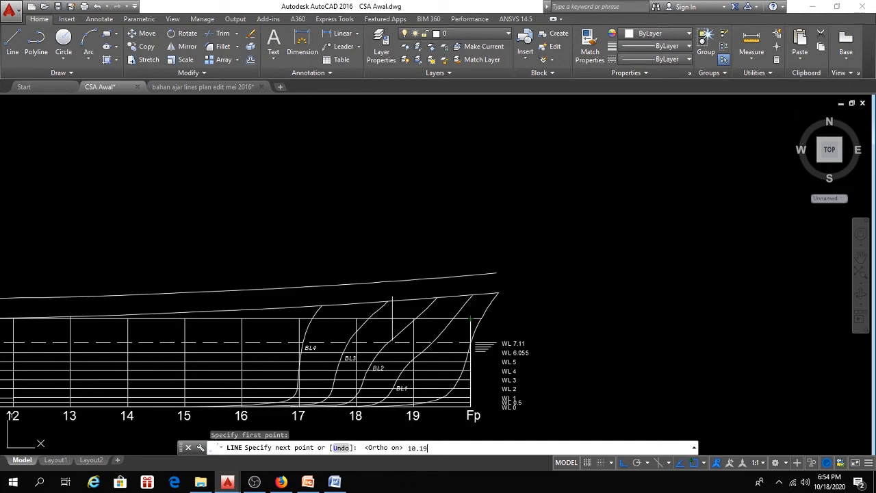
key("Return")
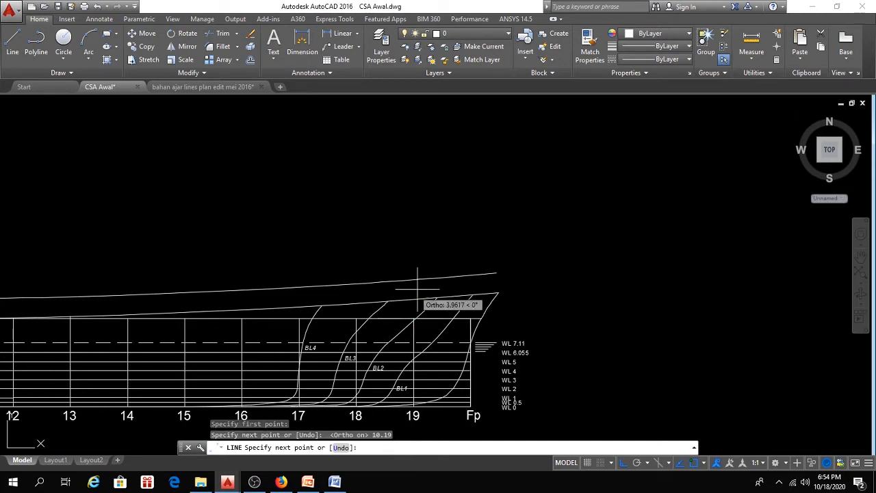
left_click(380, 239)
key("Return")
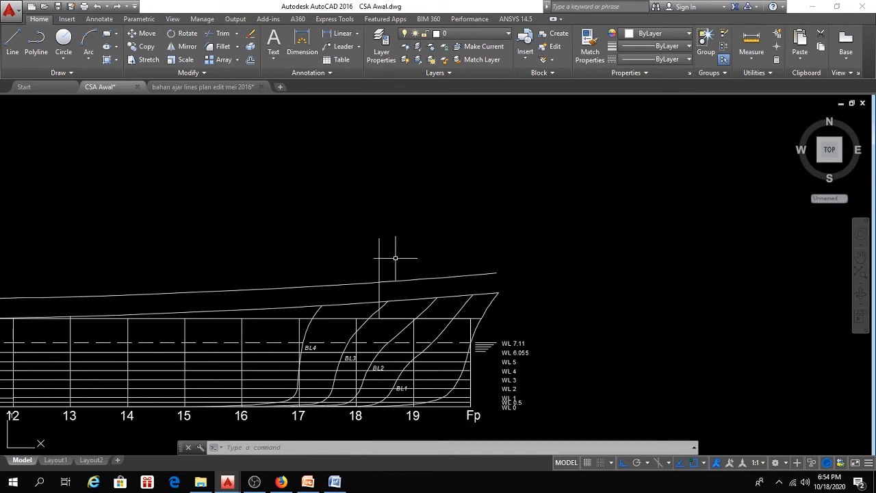
Step: Trim the part of the vertical line that sticks out above the offset curve
type("tr")
key("Return")
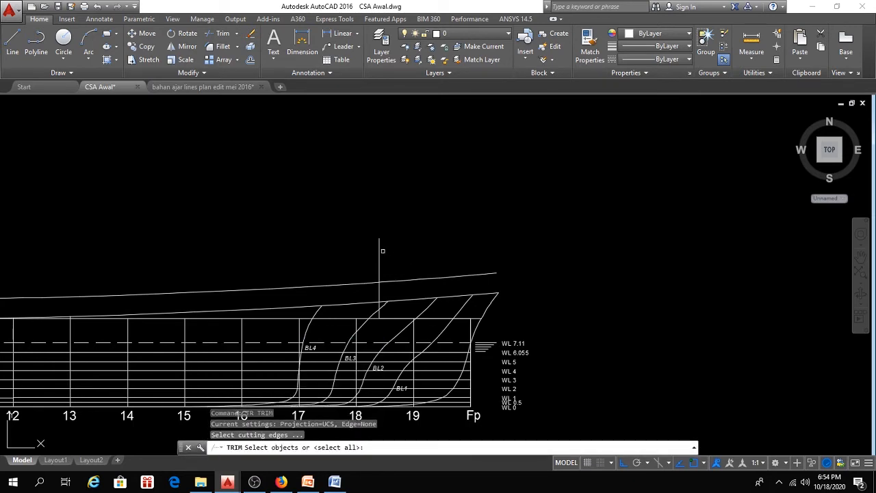
left_click(379, 251)
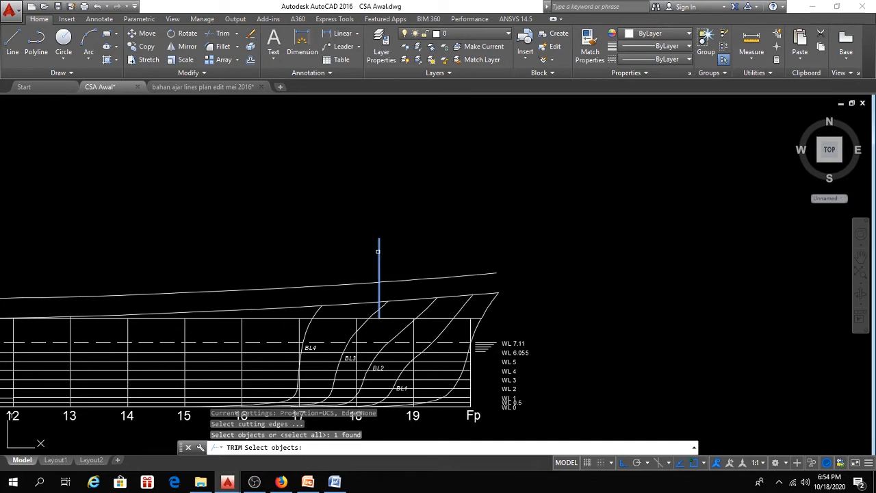
key("Return")
left_click(395, 247)
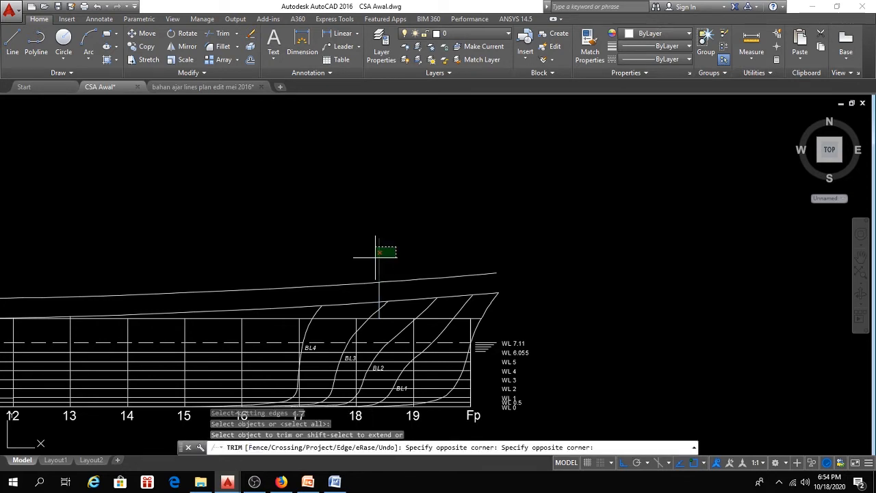
left_click(375, 257)
key("Escape")
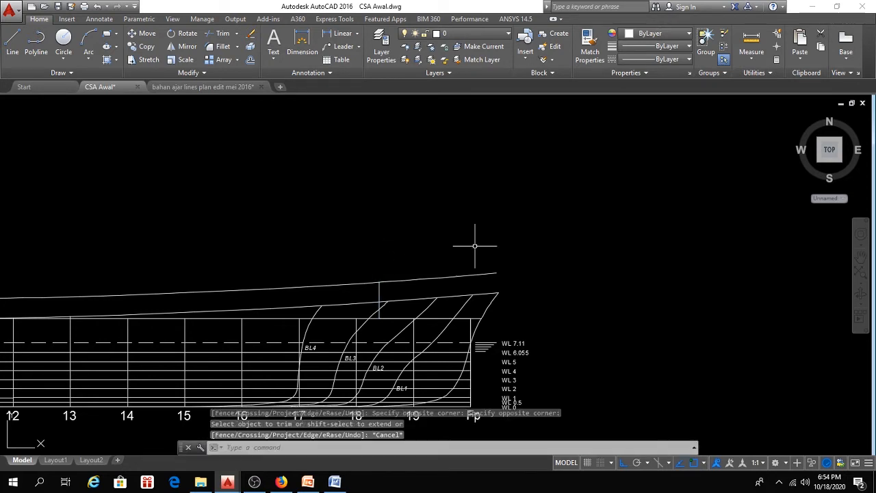
Step: With ortho off, stretch the stem profile's upper fit point along its tangent to beyond the offset curve
left_click(497, 302)
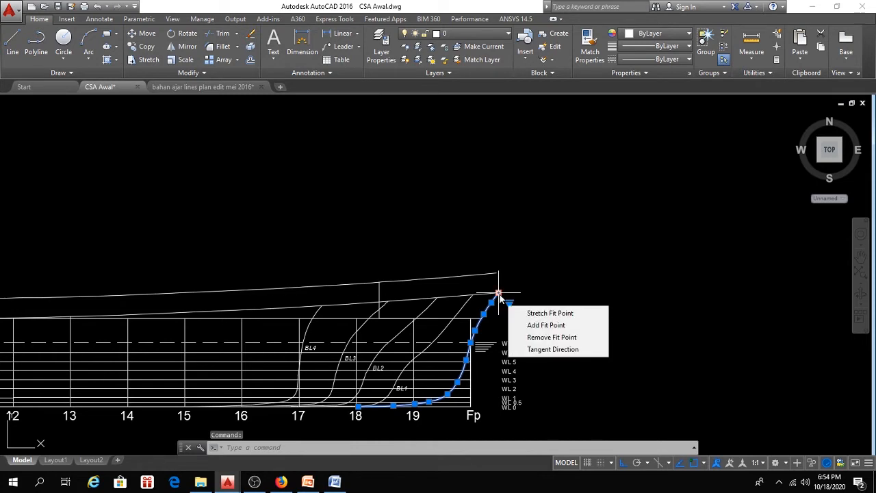
left_click(498, 294)
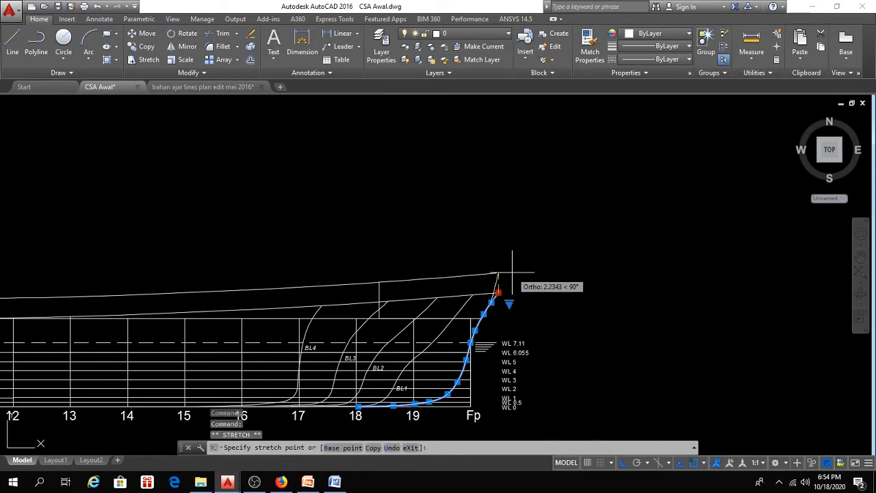
key("F8")
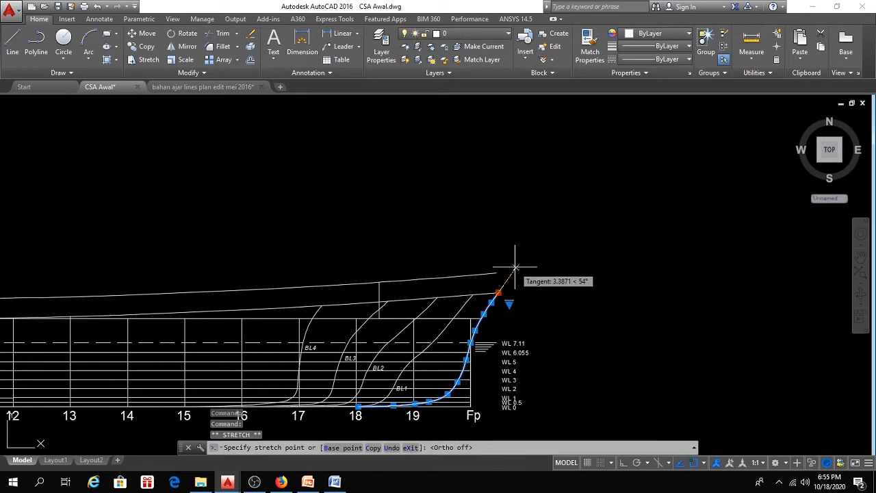
left_click(514, 267)
mouse_move(516, 270)
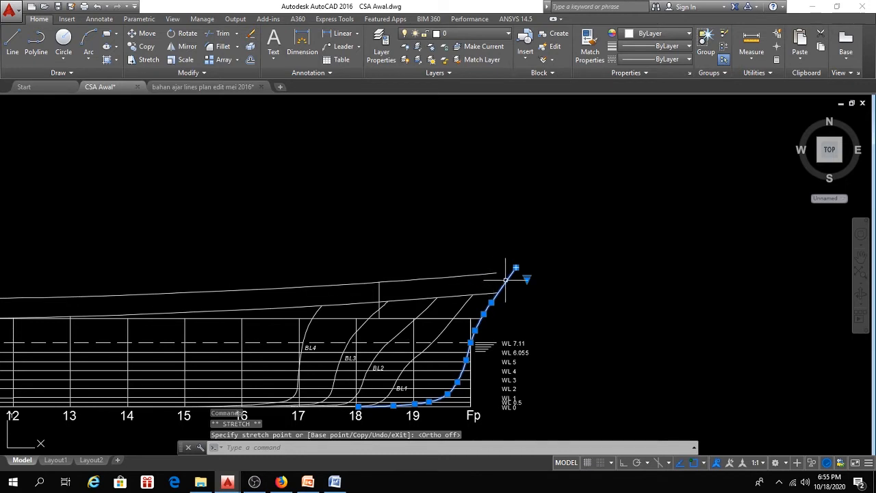
key("Escape")
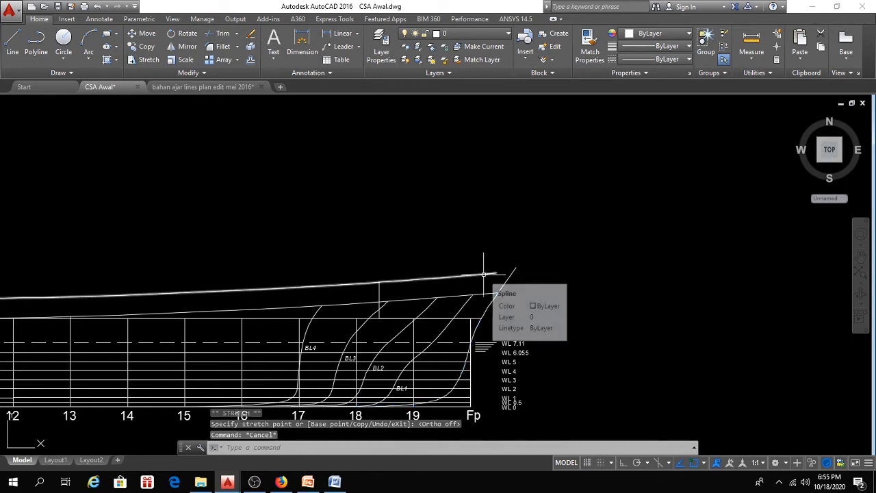
Step: Extend the forward end of the offset curve to meet the stem profile
left_click(483, 274)
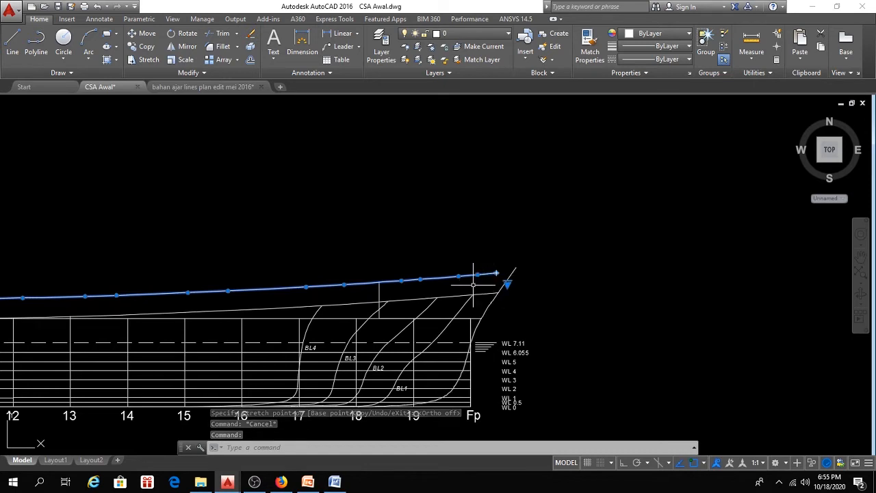
key("Escape")
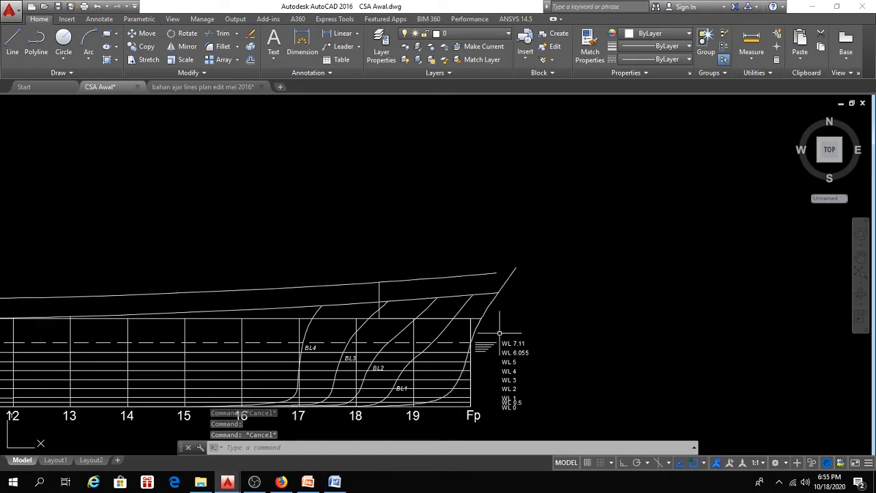
type("ex")
key("Return")
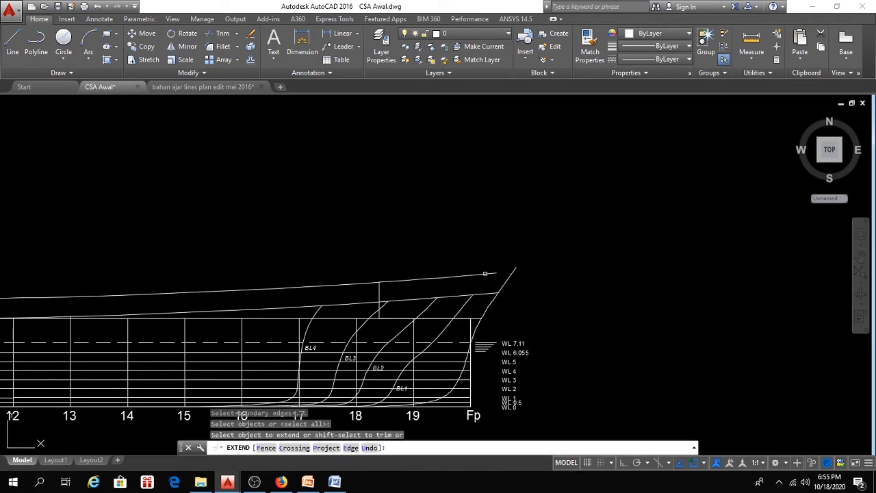
left_click(515, 284)
key("Escape")
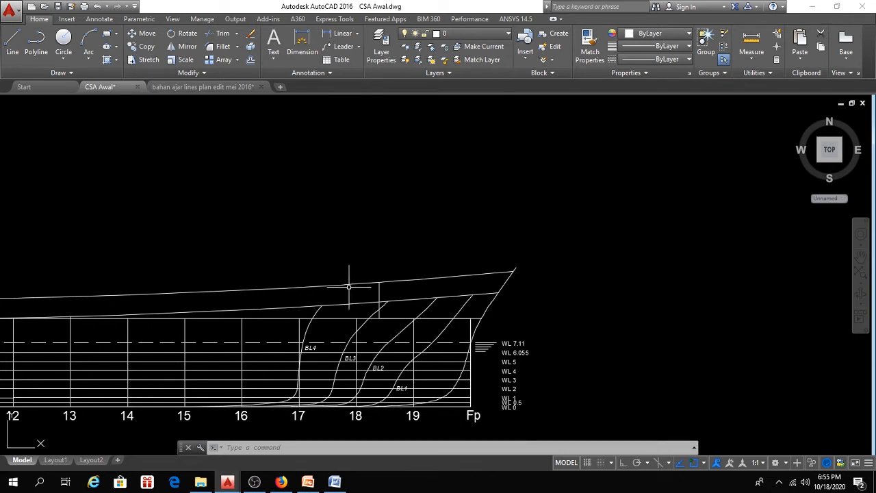
Step: Trim the offset curve aft of the vertical line and the stem's overshoot above the forecastle deck line
type("tr")
key("Return")
key("Return")
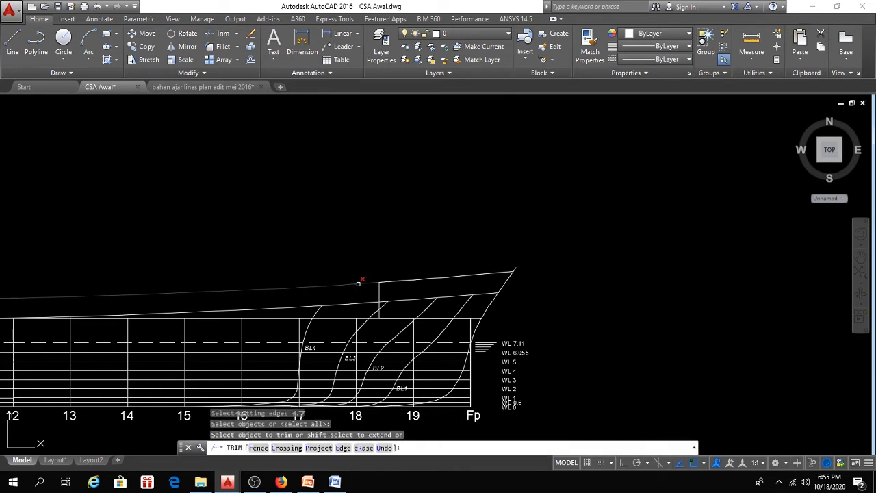
left_click(362, 282)
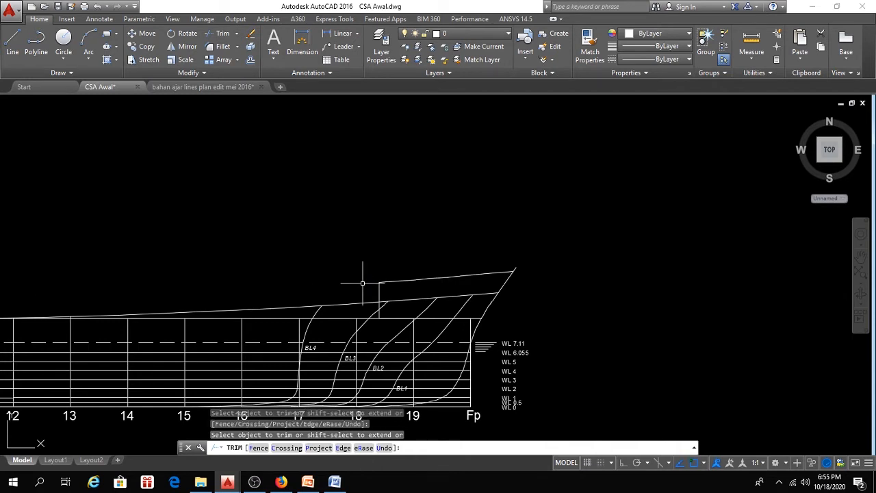
key("Escape")
key("Escape")
key("Escape")
type("tr")
key("Return")
key("Return")
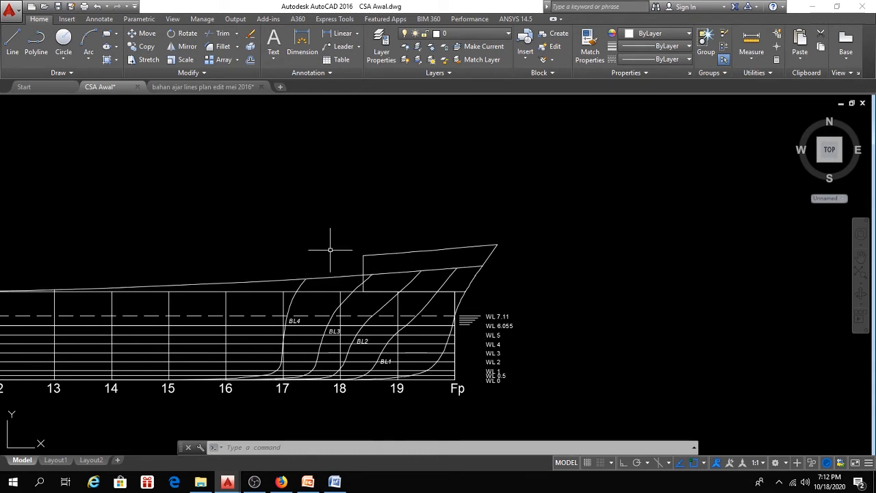
Step: Offset the forecastle deck line and the main sheer line upward by 1 each for the bulwark
type("o")
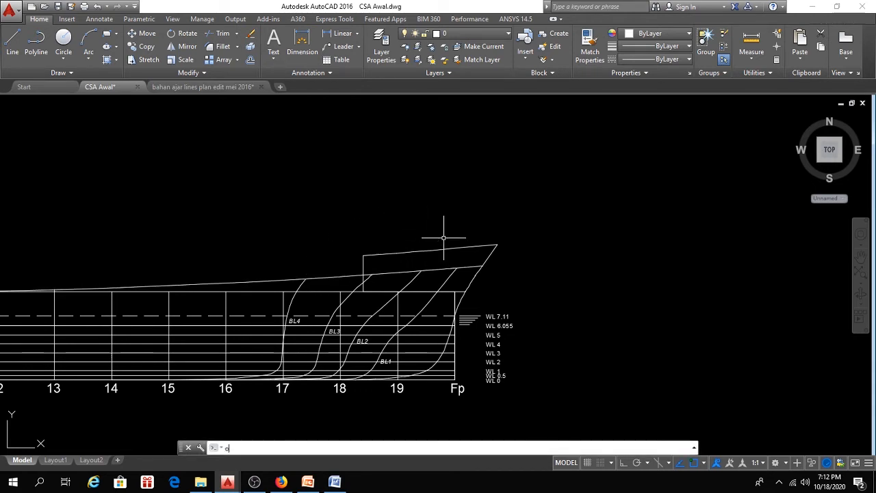
key("Return")
type("1")
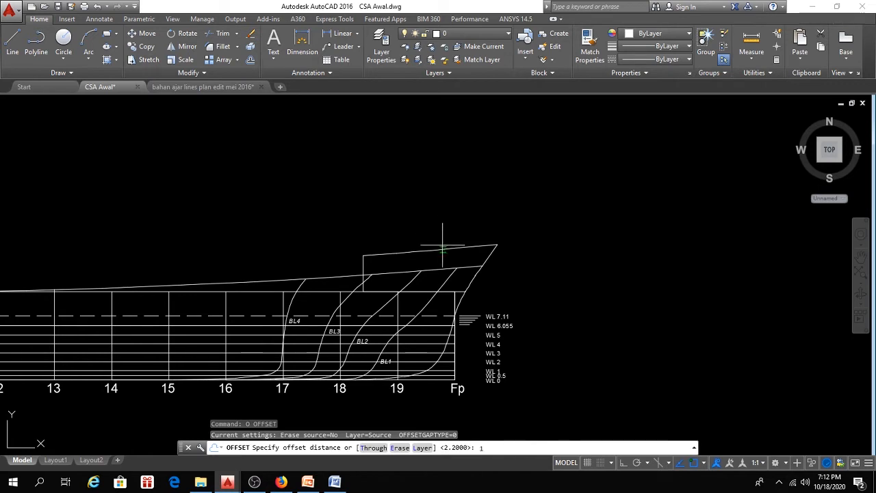
key("Return")
left_click(435, 250)
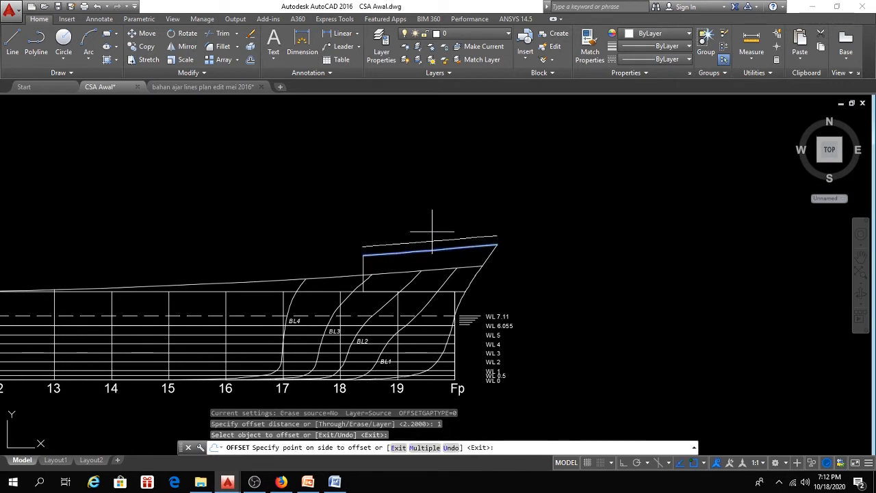
left_click(420, 231)
left_click(322, 273)
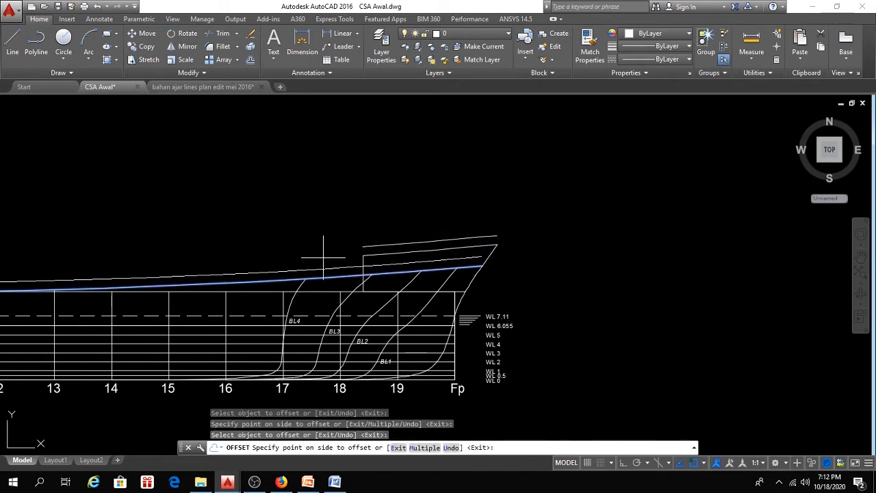
left_click(323, 257)
key("Escape")
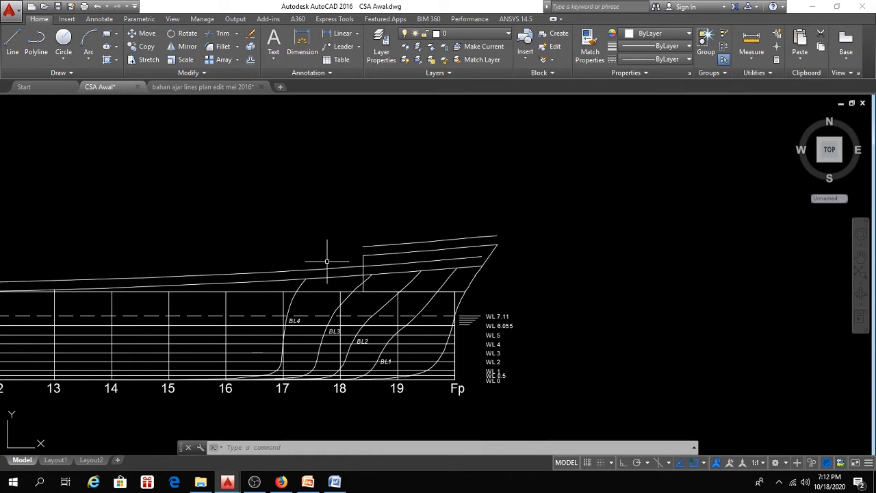
Step: Draw a fit-point spline from the aft end of the forecastle deck line, curving down to meet the main bulwark line aft of it
left_click(69, 72)
left_click(8, 86)
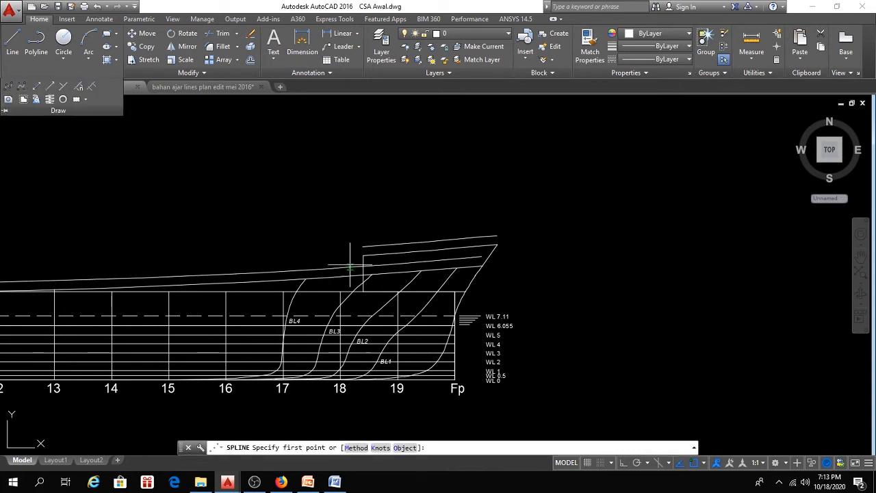
scroll(352, 252, "up", 2)
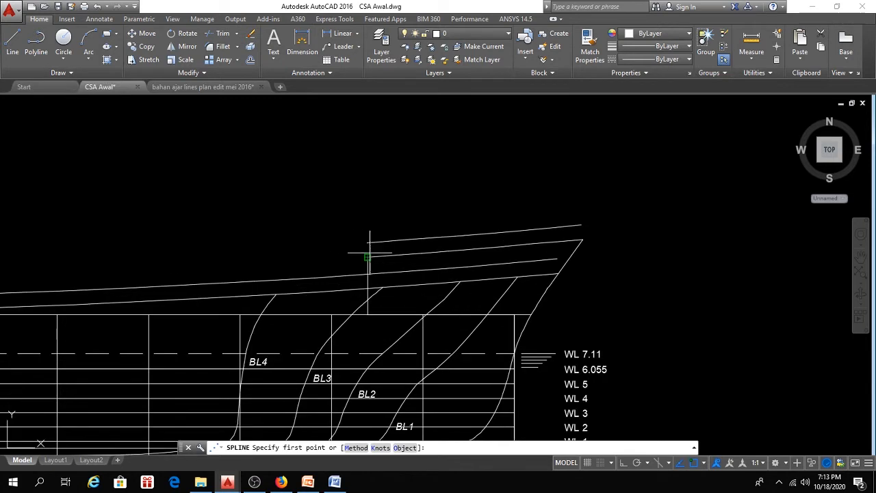
left_click(367, 257)
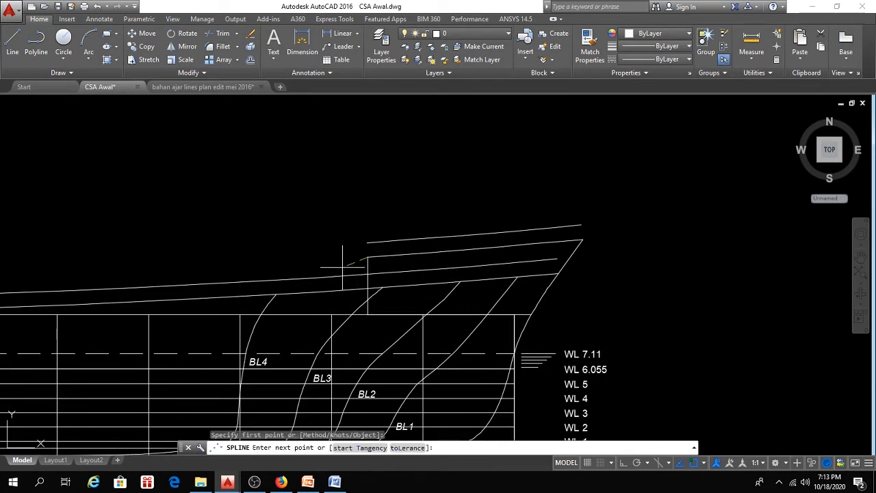
left_click(342, 273)
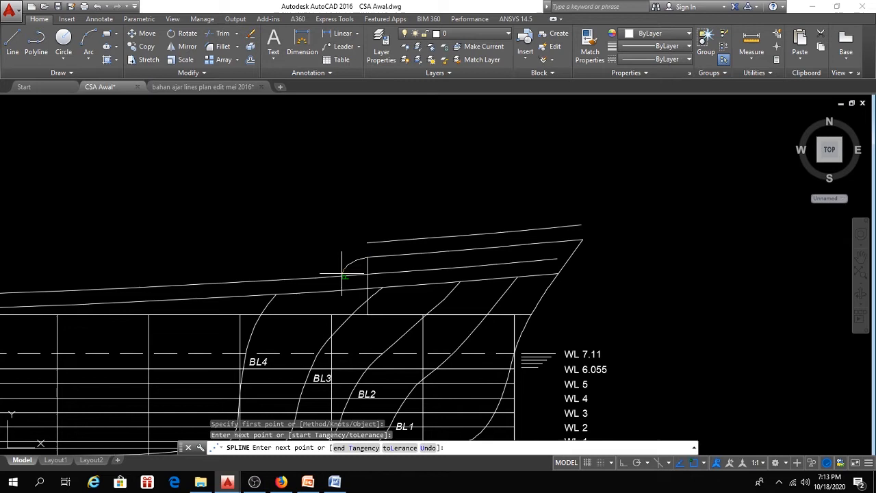
left_click(289, 280)
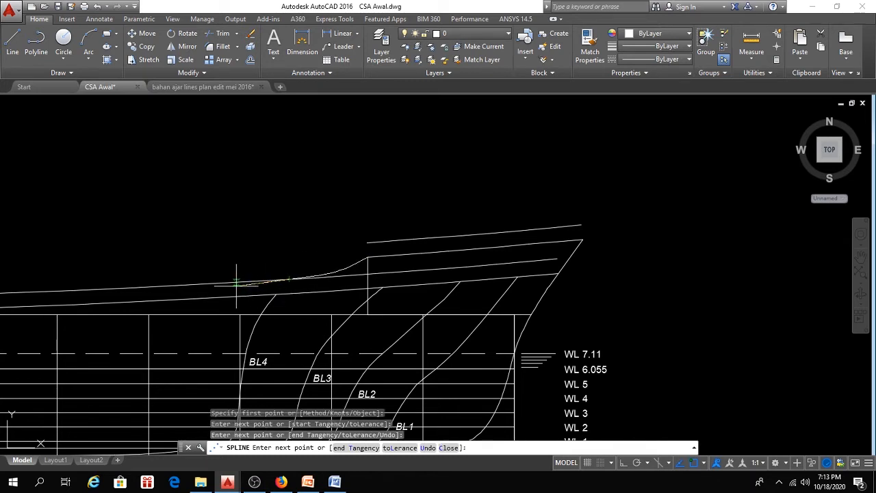
key("Return")
Step: Draw a curved spline from the forecastle deck line near its aft end up to the forecastle bulwark line
middle_click_drag(389, 279, 363, 294)
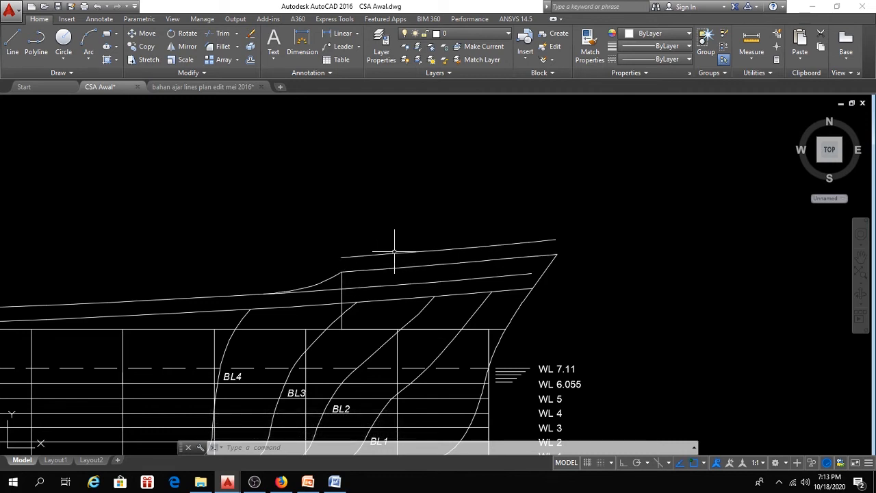
left_click(70, 73)
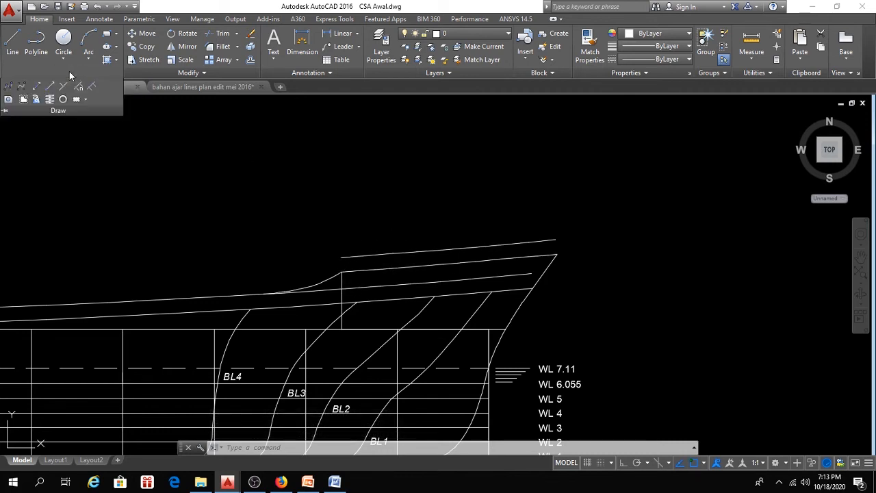
left_click(9, 86)
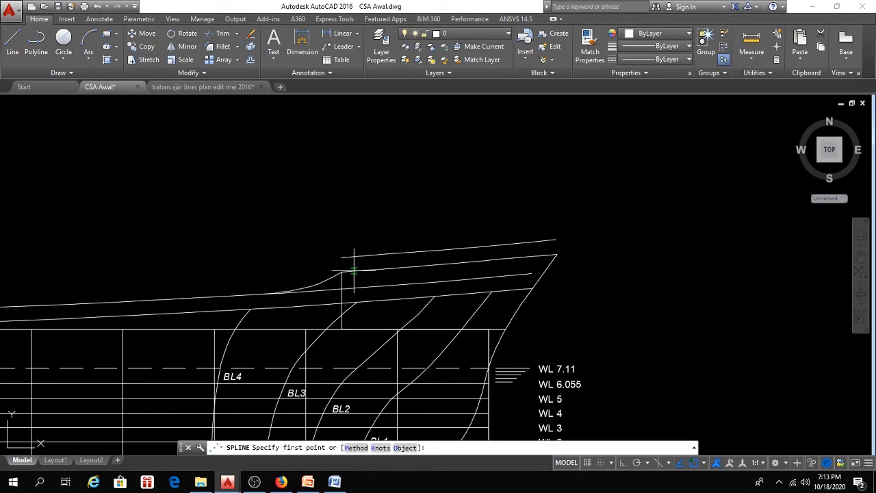
left_click(352, 270)
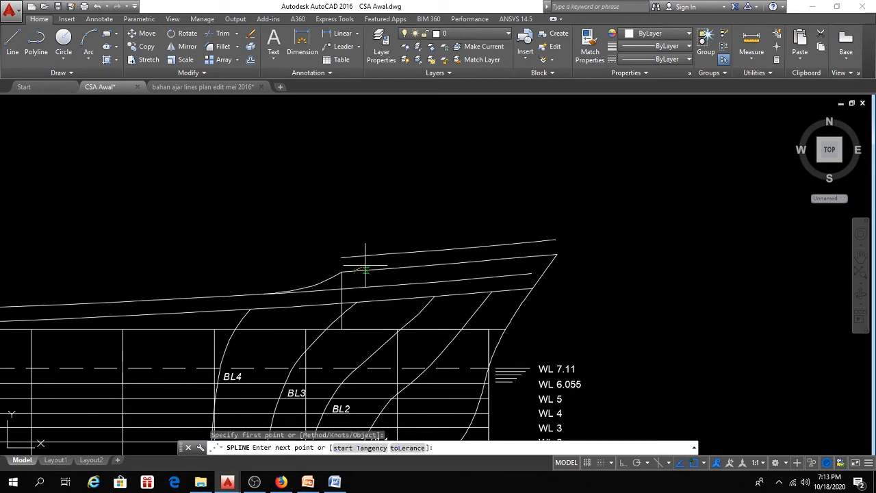
scroll(372, 264, "up", 2)
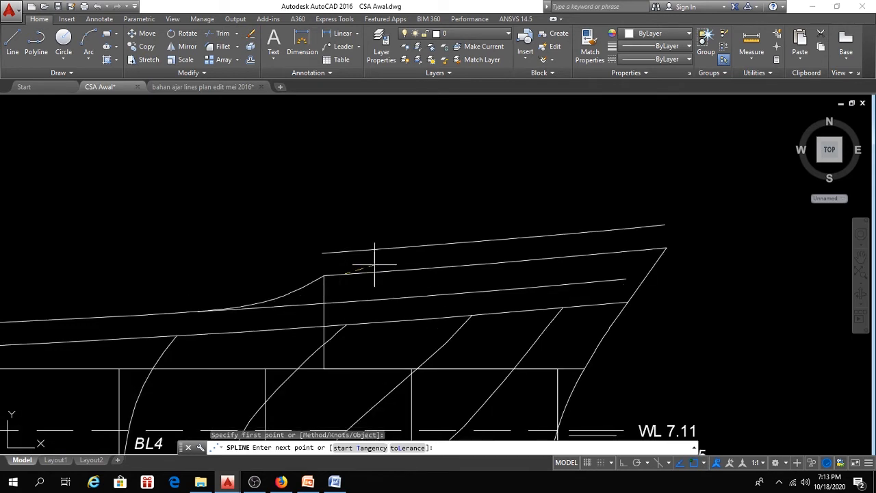
left_click(373, 264)
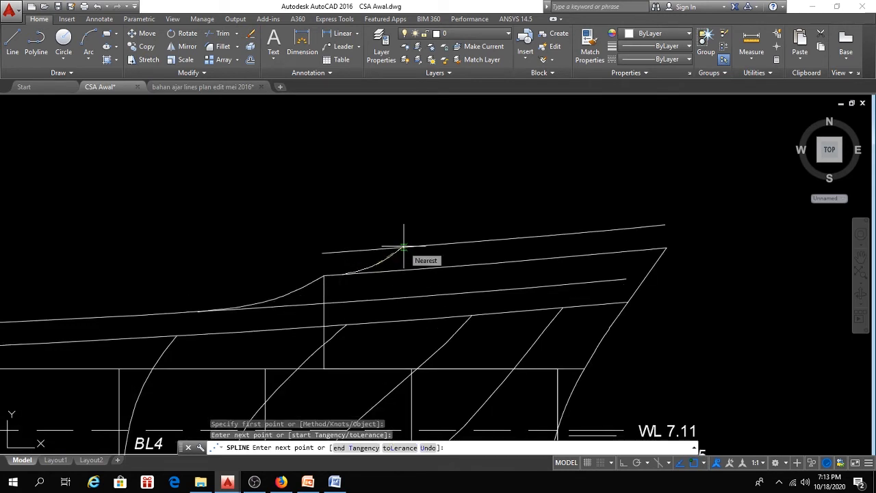
left_click(403, 245)
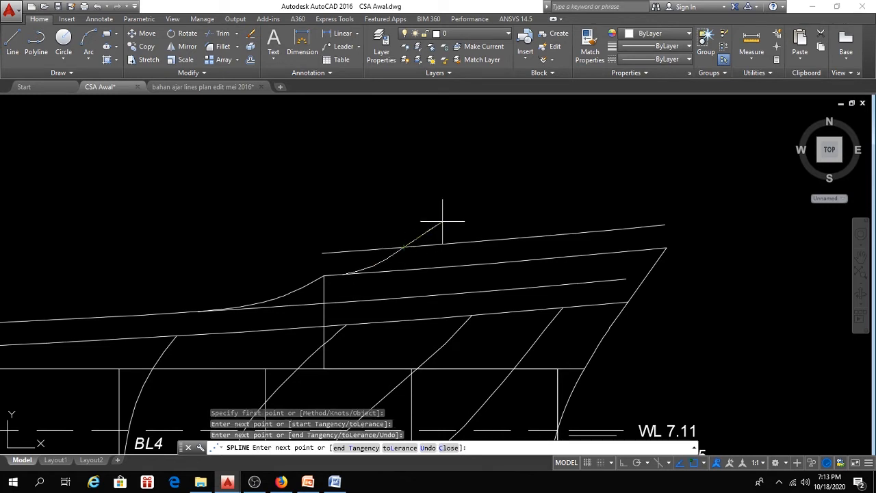
key("Return")
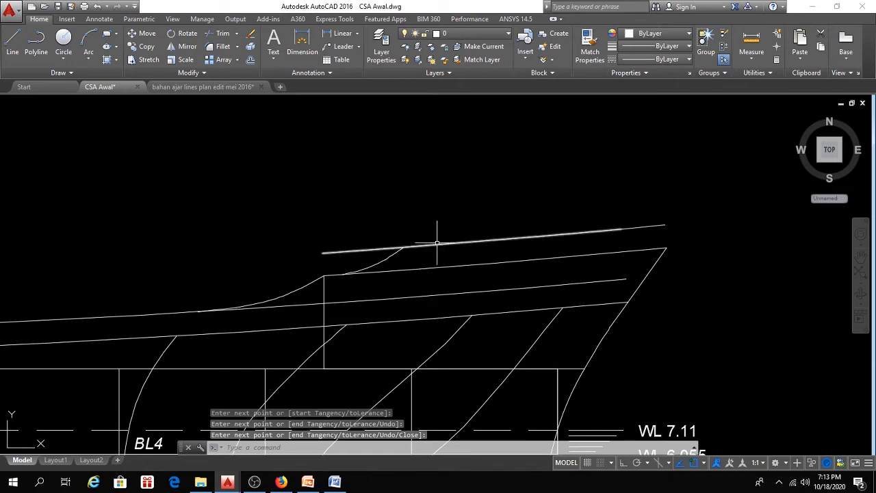
Step: Stretch the stem profile's upper end point along its slope to beyond the forecastle bulwark line
middle_click_drag(600, 304, 488, 299)
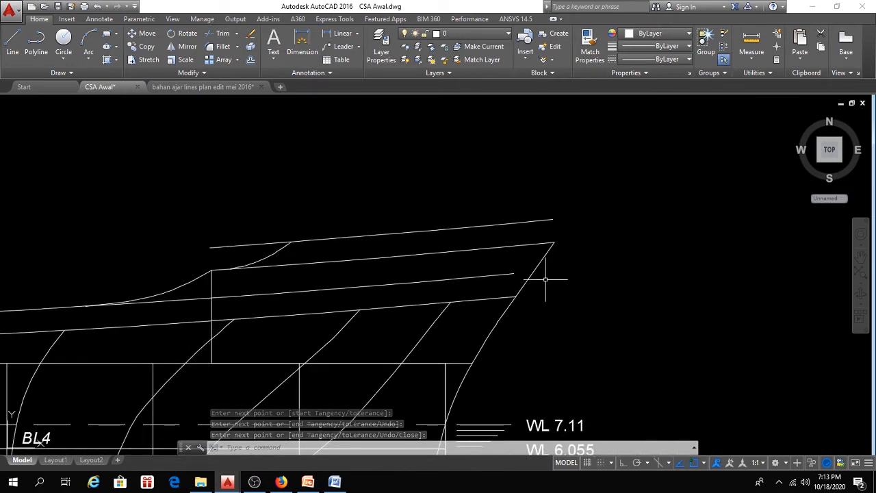
scroll(547, 280, "down", 3)
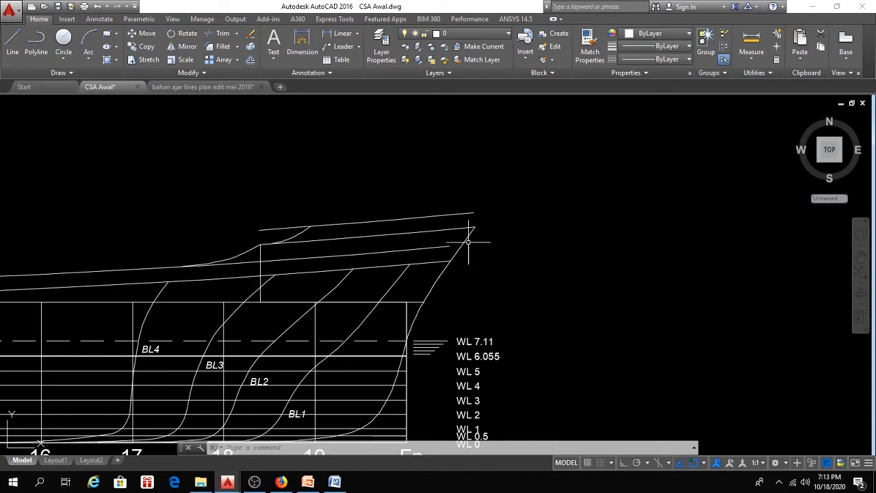
left_click(466, 237)
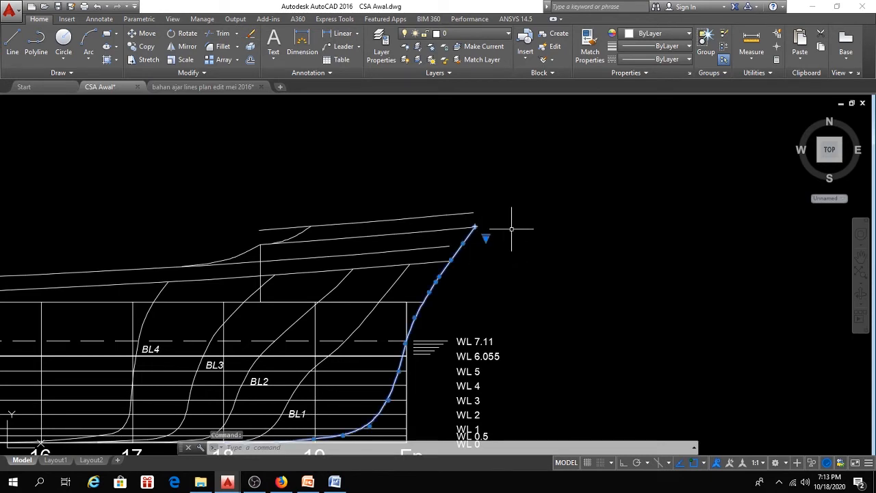
left_click(475, 227)
left_click(492, 203)
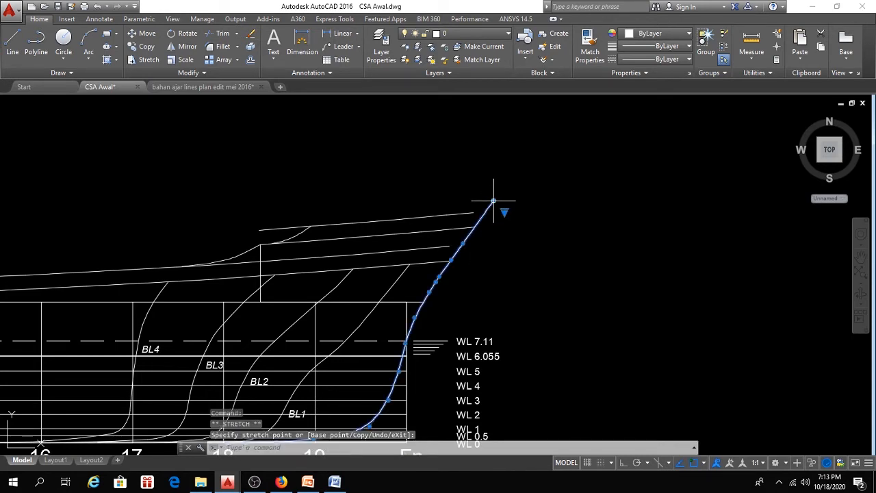
Step: Extend the forward end of the forecastle bulwark line to meet the stem profile
mouse_move(494, 204)
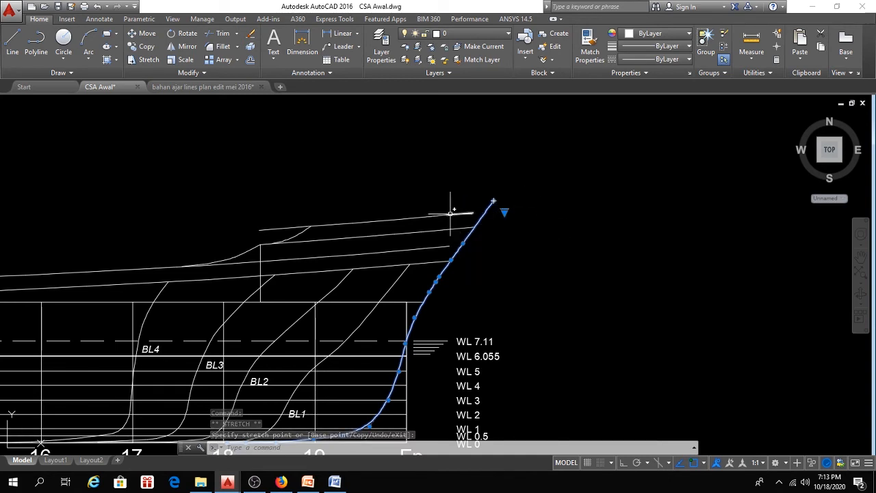
left_click(452, 213)
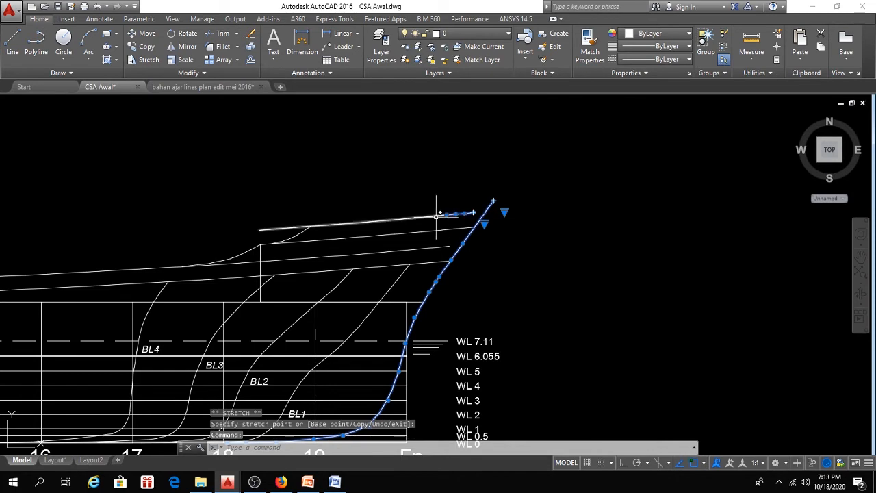
scroll(478, 215, "up", 2)
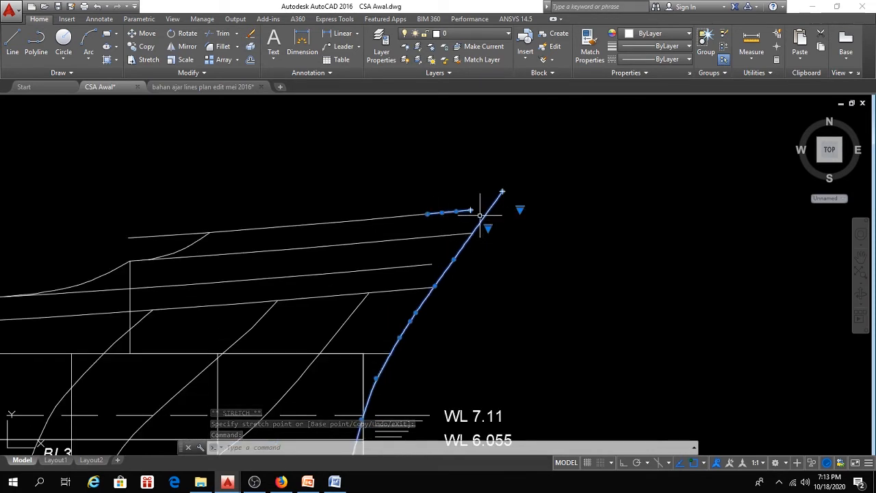
key("Escape")
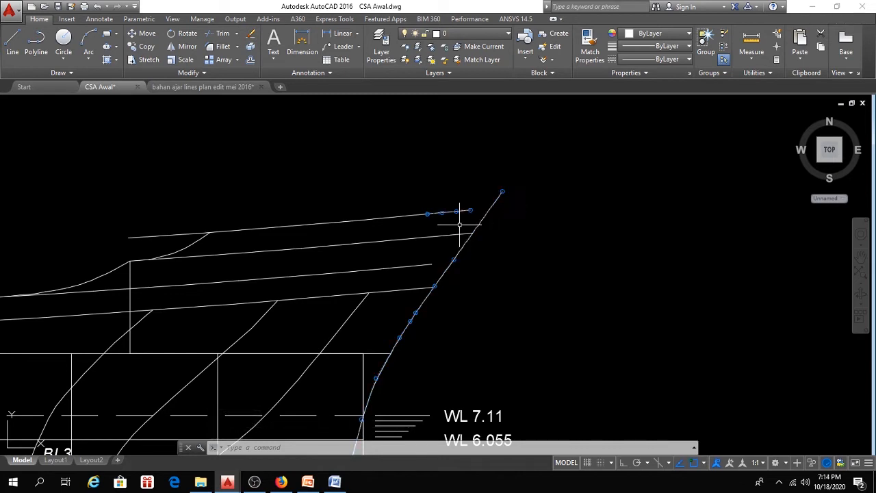
type("ex")
key("Return")
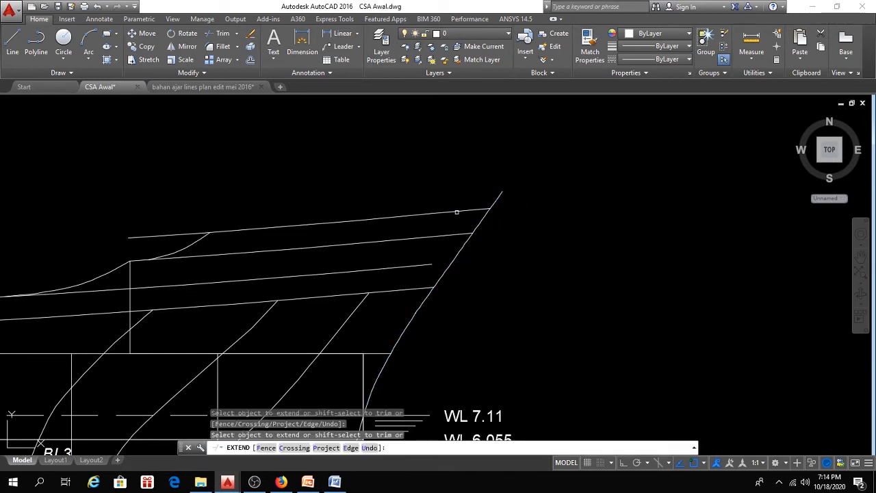
key("Escape")
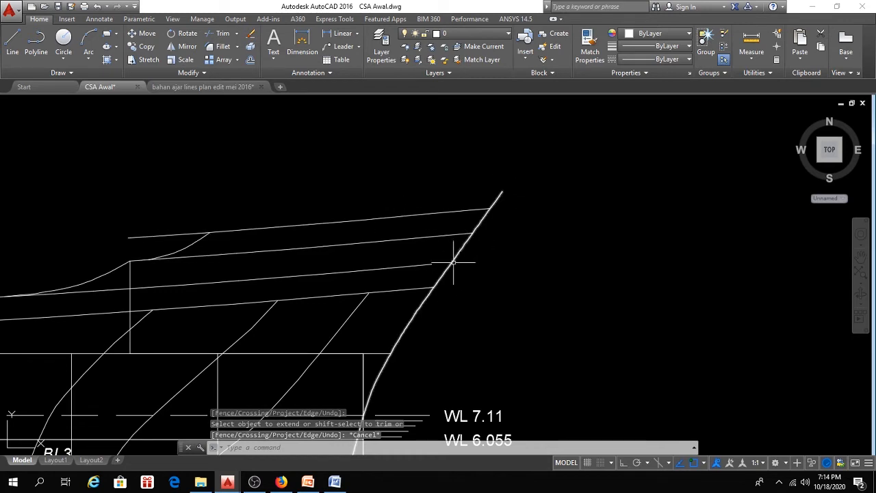
Step: Trim the stem profile's overshoot above the forecastle bulwark line
type("tr")
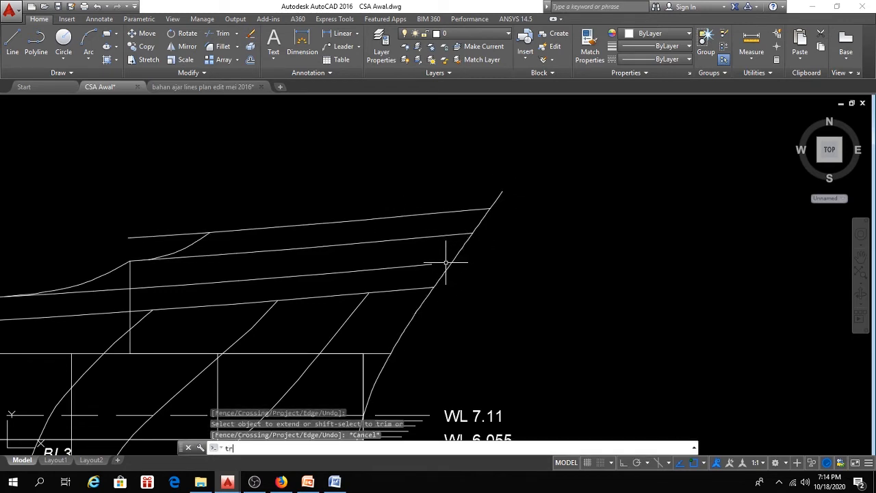
key("Return")
key("Return")
left_click_drag(523, 192, 488, 193)
left_click(488, 194)
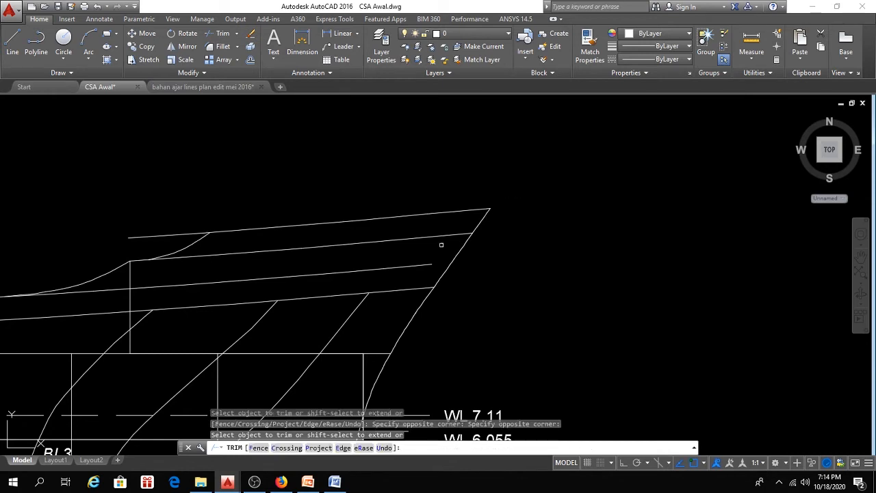
Step: Trim the main bulwark line forward of its transition curve and the forecastle bulwark line aft of its own curve
left_click(397, 267)
left_click(169, 233)
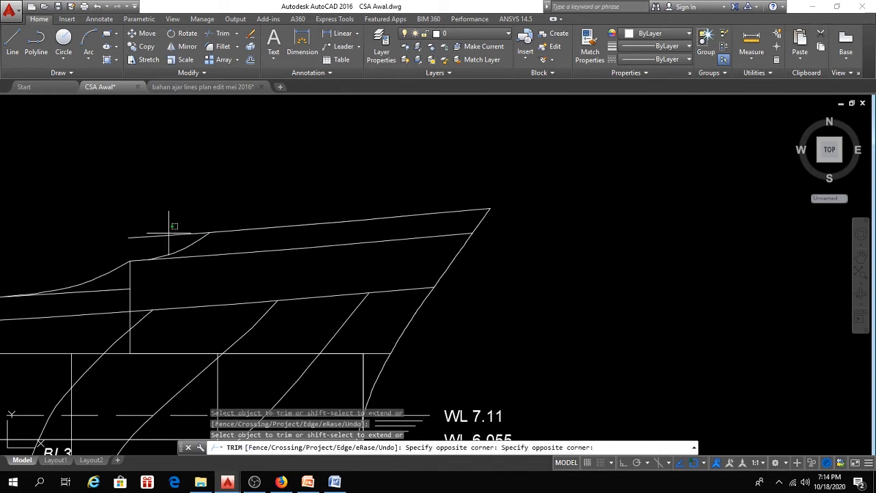
left_click(114, 244)
middle_click_drag(135, 244, 358, 219)
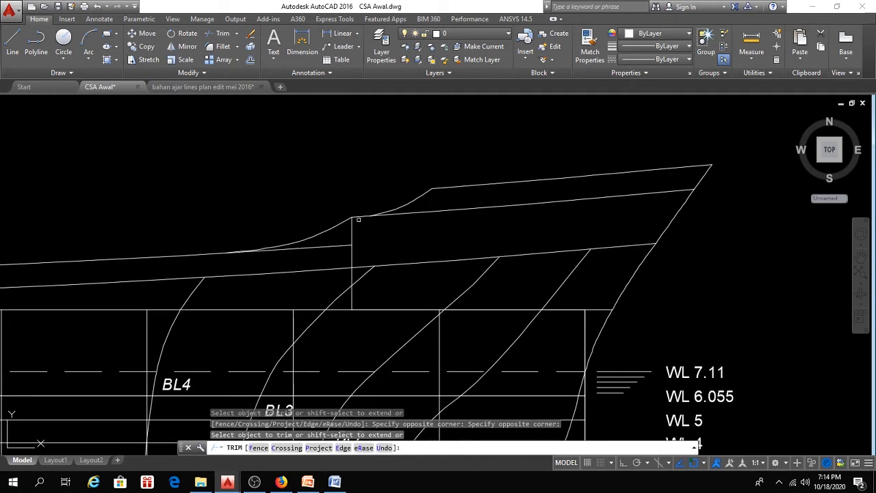
left_click(327, 245)
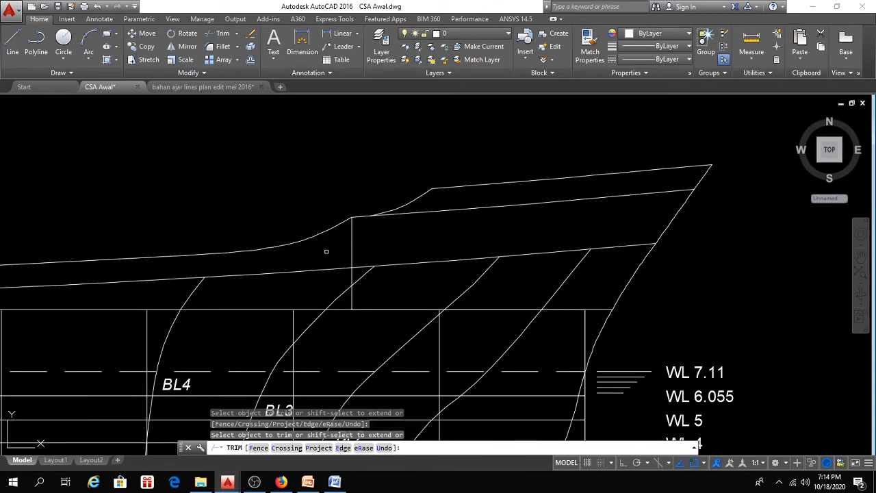
key("Escape")
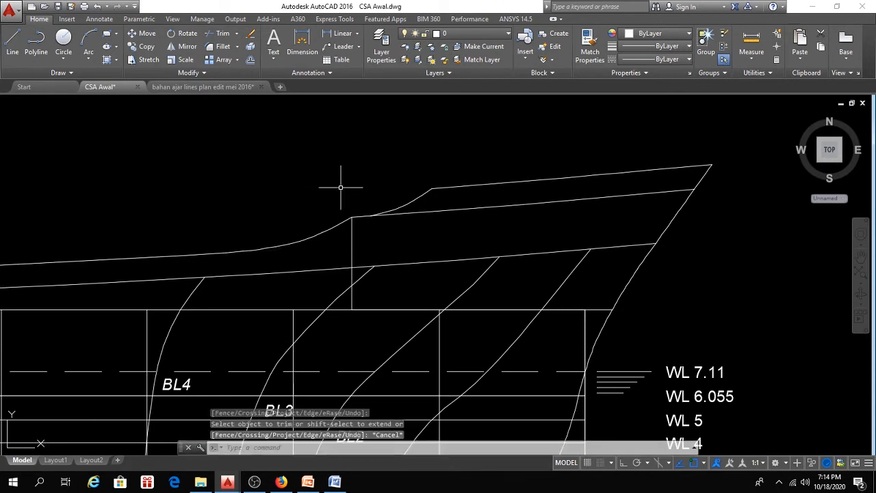
scroll(316, 183, "down", 3)
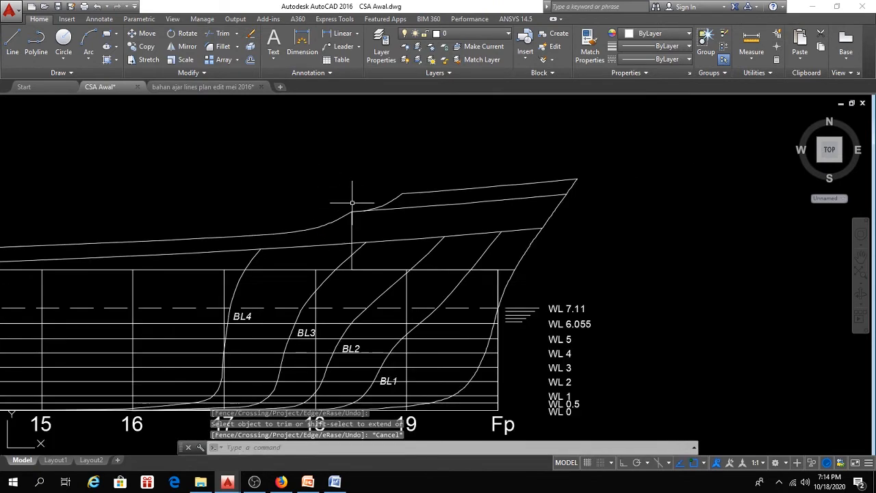
middle_click_drag(349, 225, 340, 176)
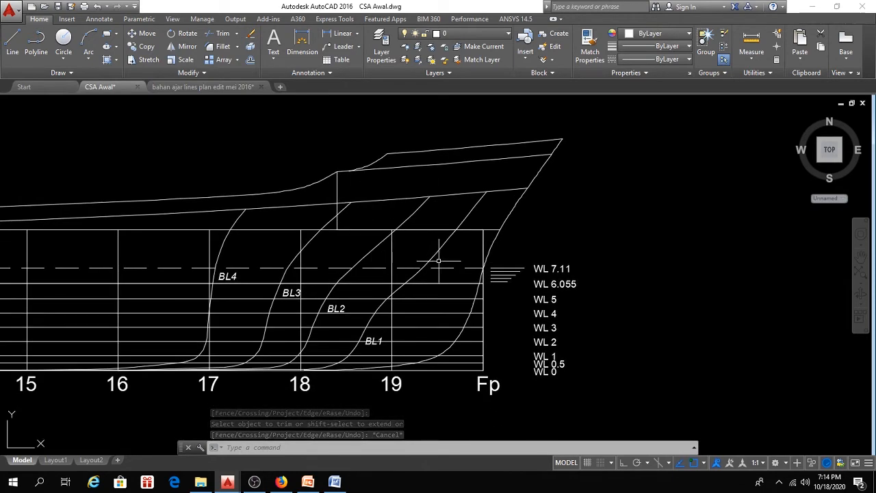
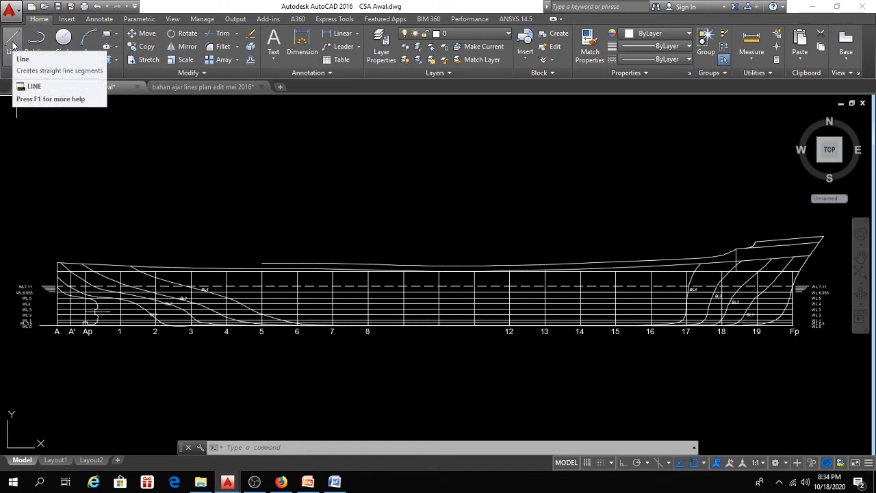
Step: Draw a line 25.468 forward from Ap along the topmost straight horizontal line, then about 4.21 vertically upward near station 4
left_click(13, 45)
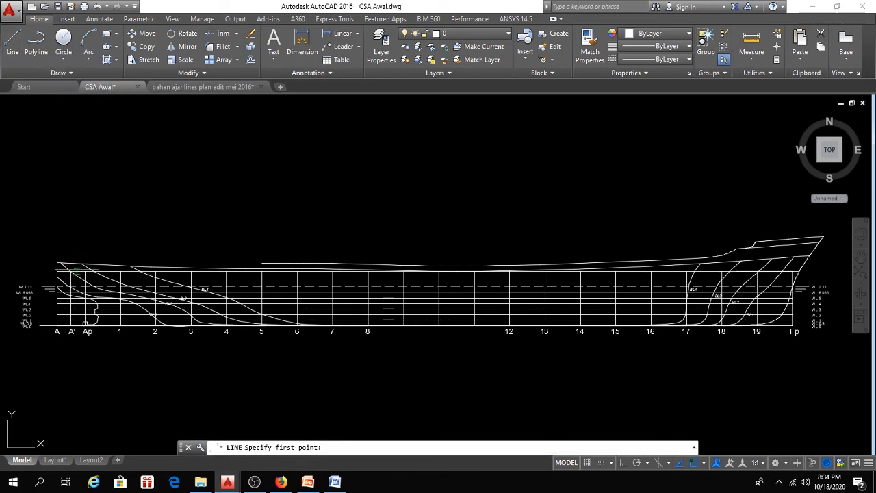
scroll(81, 271, "up", 4)
left_click(94, 269)
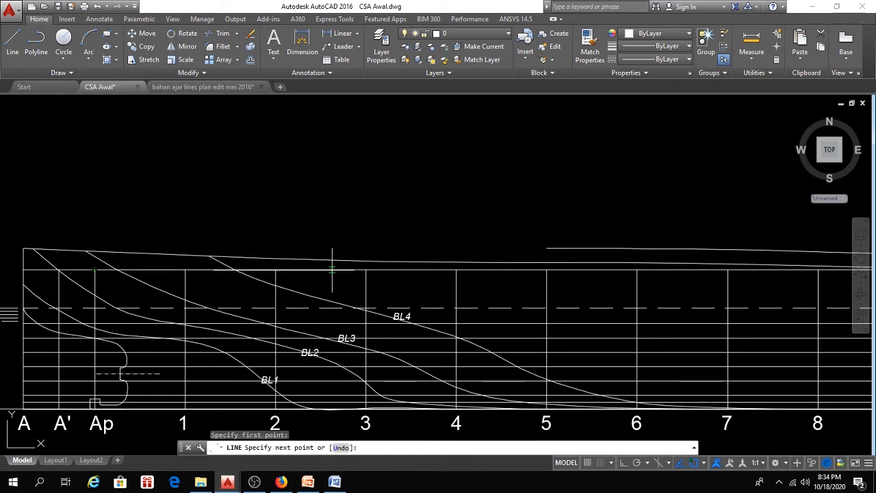
type("25.468")
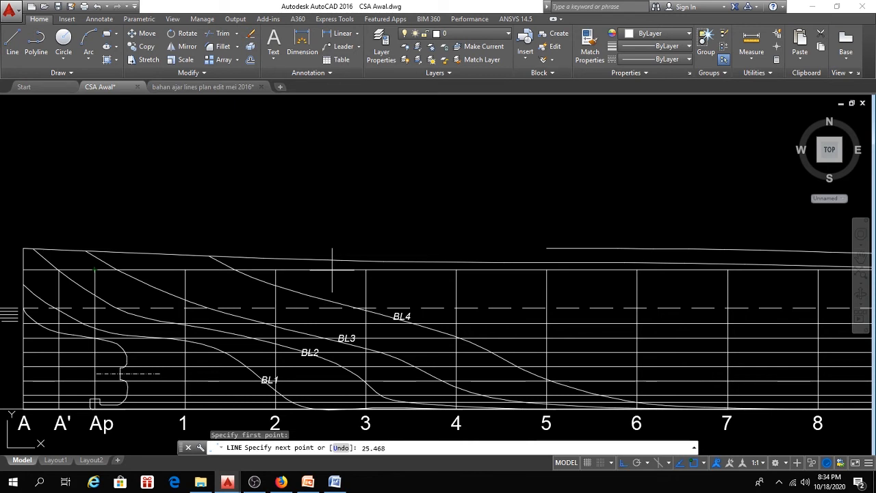
key("F8")
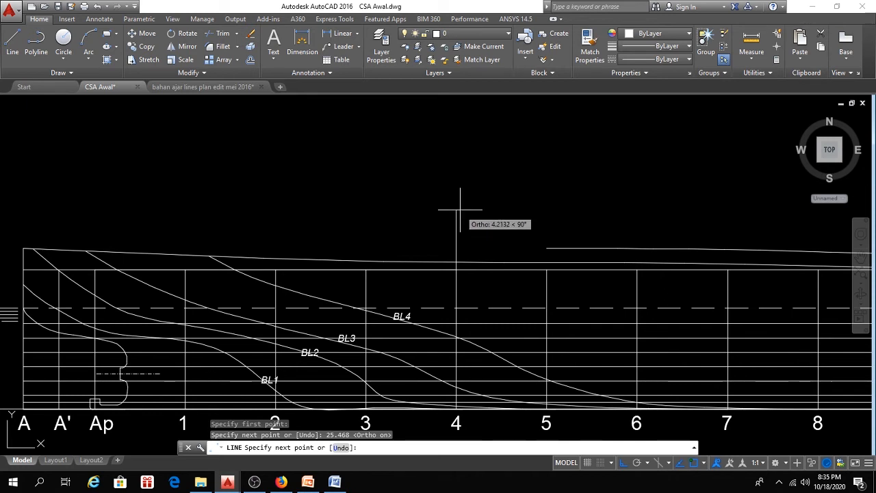
left_click(460, 210)
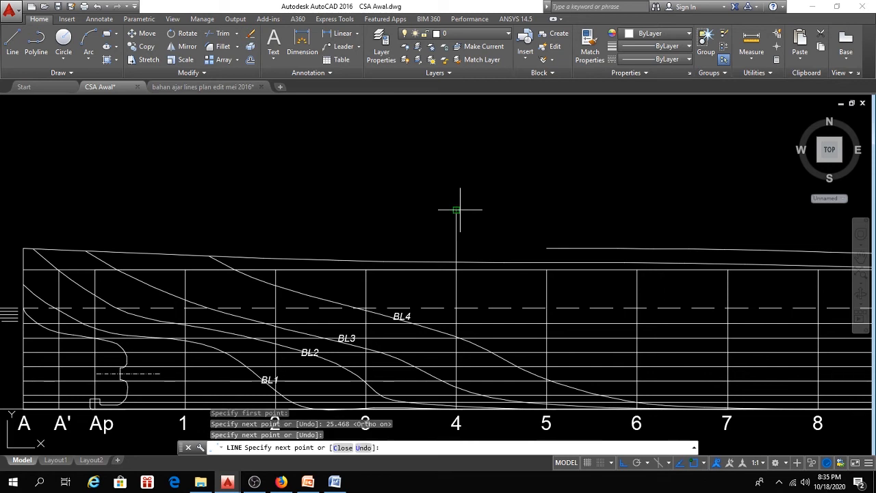
key("Return")
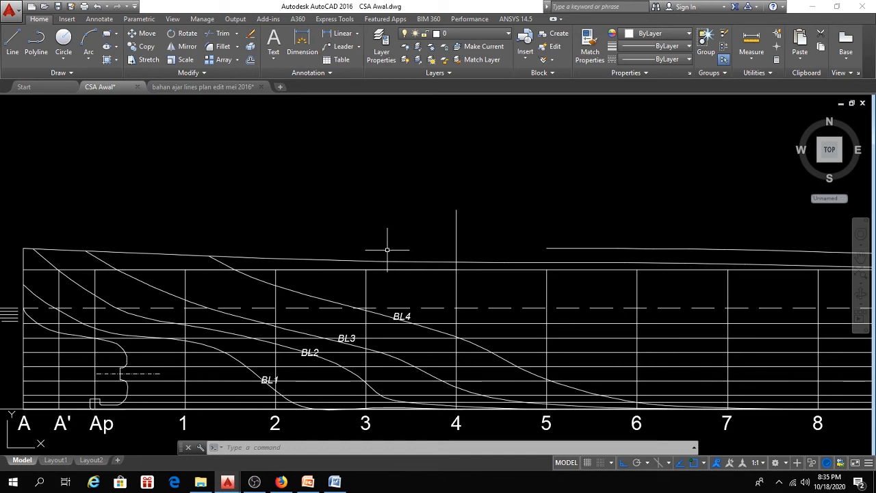
Step: Offset the main deck's sheer line 2.2 upward to create the poop deck line at the stern
type("o")
key("Return")
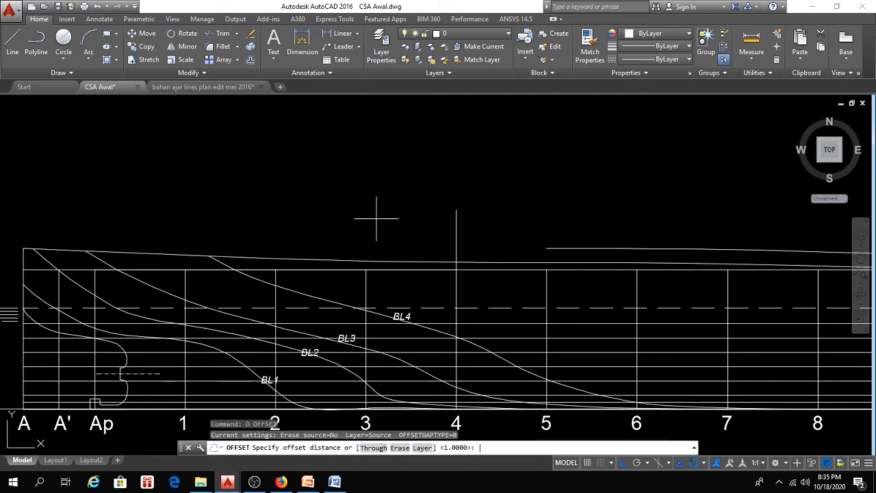
type("2.2")
key("Return")
left_click(335, 254)
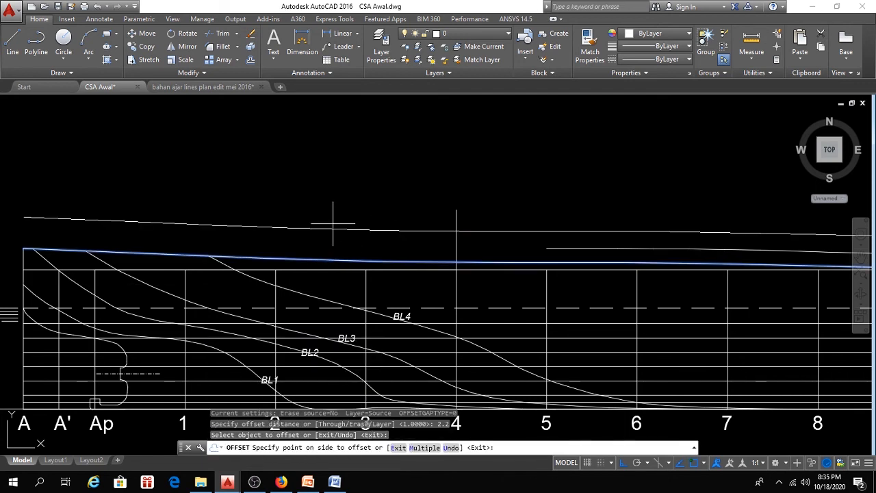
left_click(332, 221)
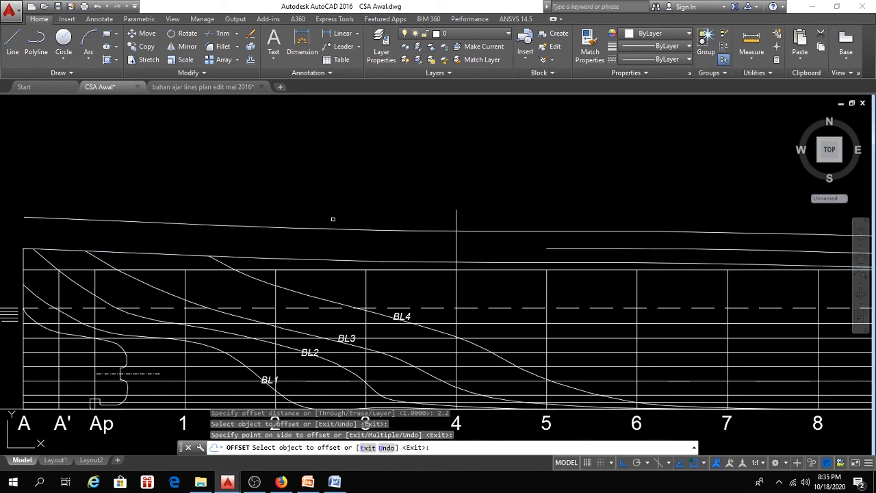
key("Return")
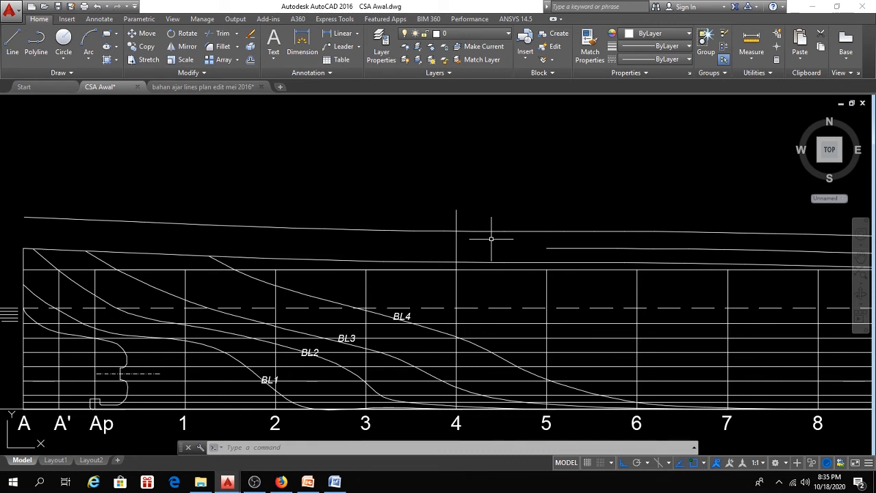
Step: Trim the poop deck line forward of the station 4 vertical and the part of the vertical above the deck line
type("tr")
key("Return")
key("Return")
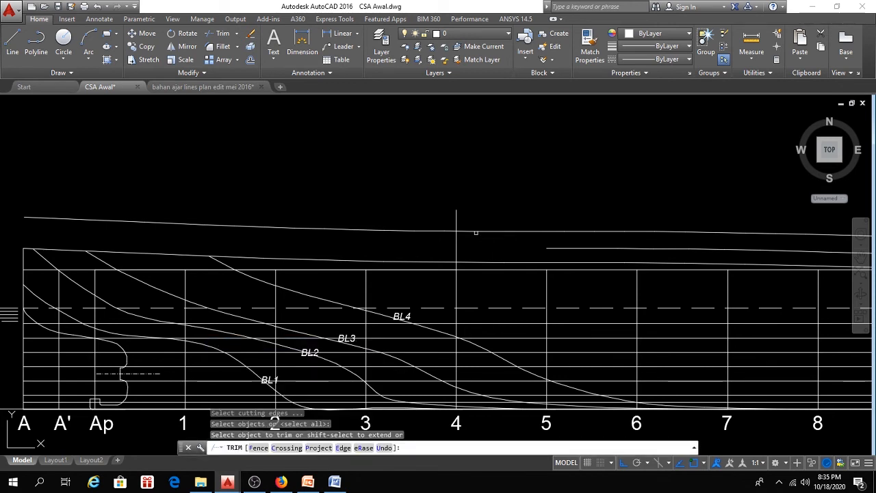
left_click(474, 228)
left_click(472, 205)
left_click(451, 215)
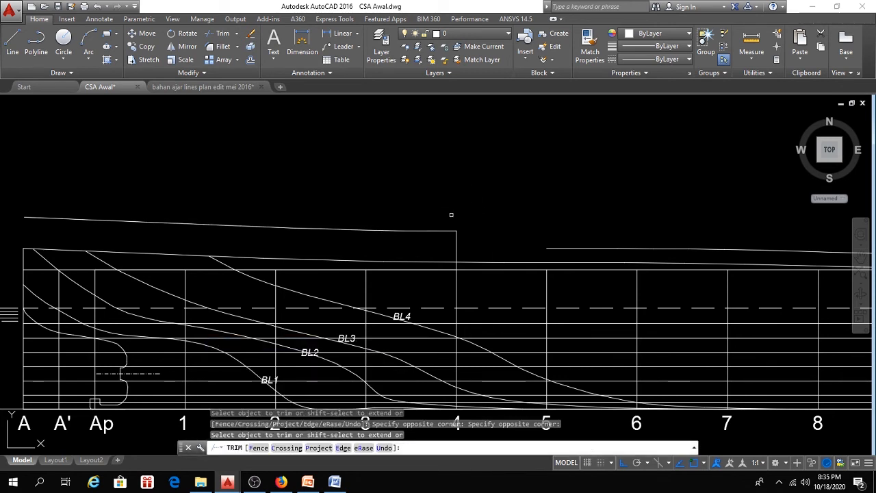
key("Escape")
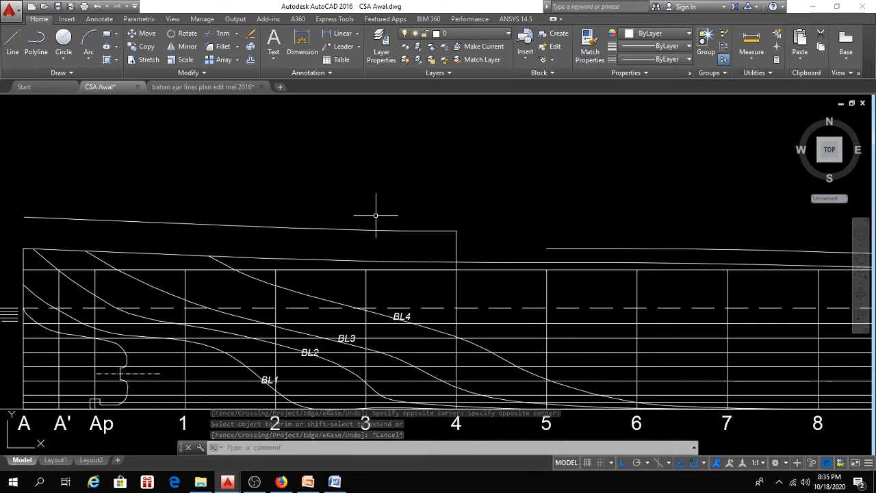
Step: Offset the poop deck line 0.1 upward
middle_click_drag(375, 240, 412, 238)
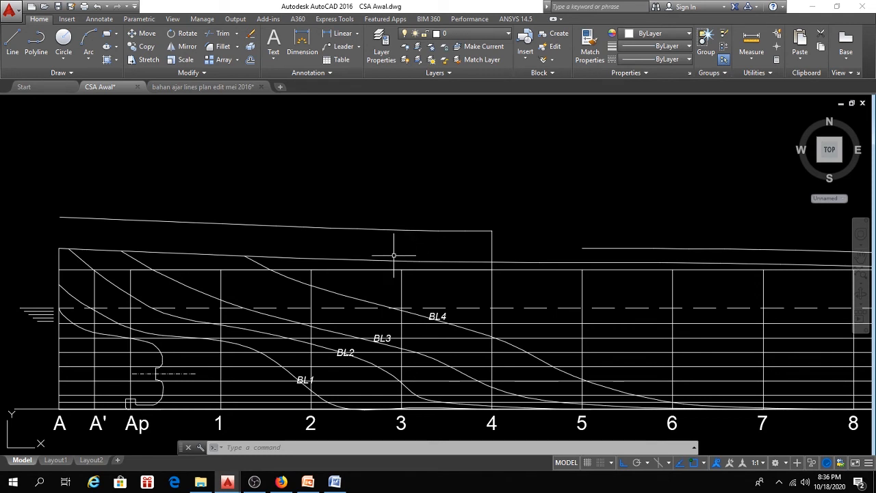
type("o")
key("Return")
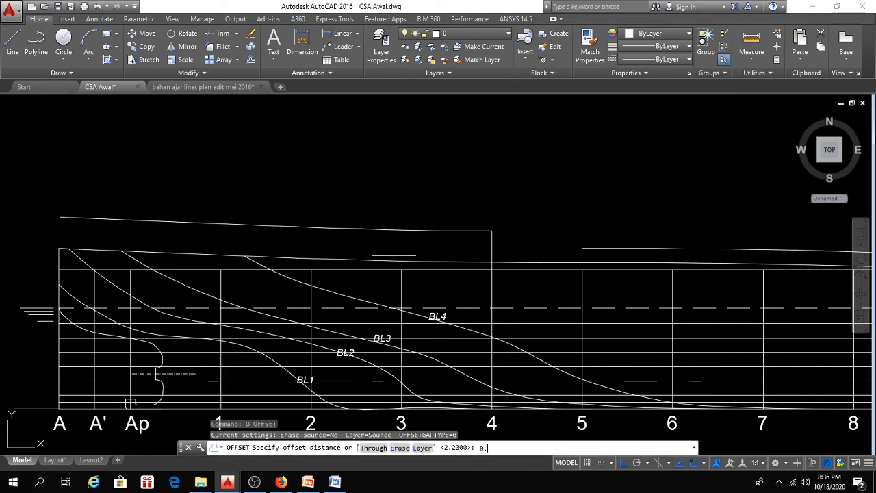
type("0.1")
key("Return")
left_click(400, 229)
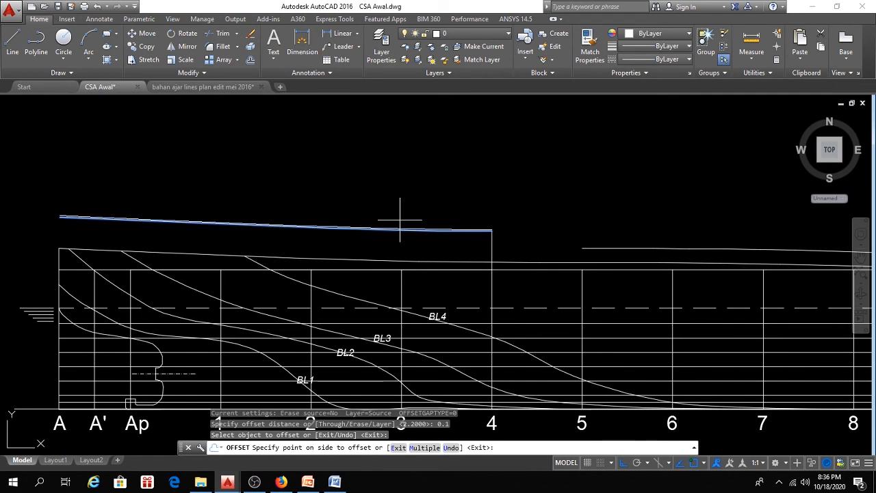
left_click(400, 219)
key("Return")
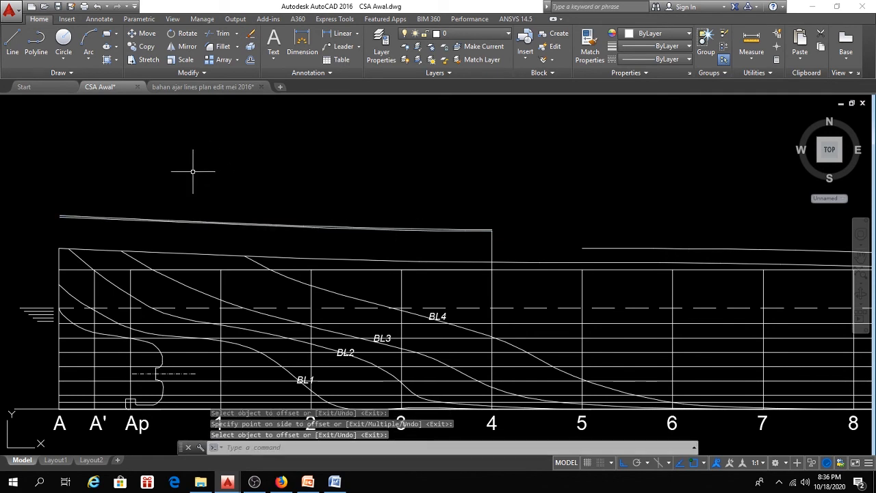
Step: Extend the station 4 vertical up to the upper poop deck line
scroll(504, 240, "up", 2)
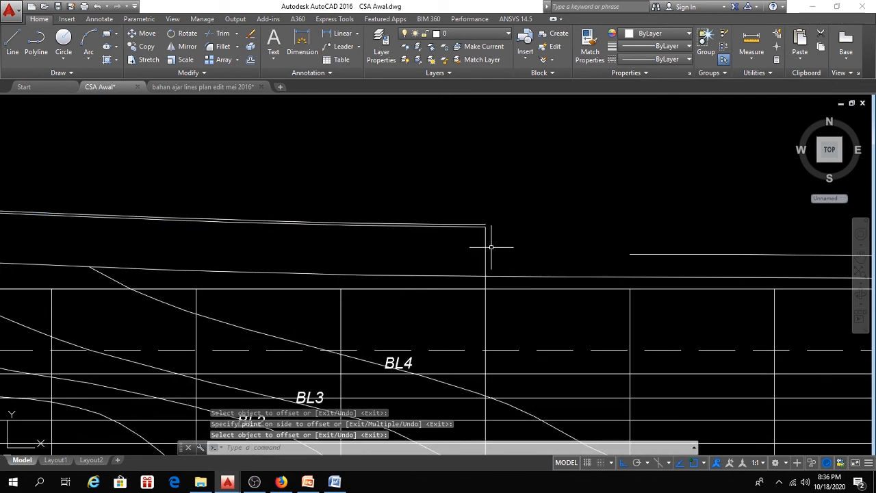
scroll(487, 241, "up", 2)
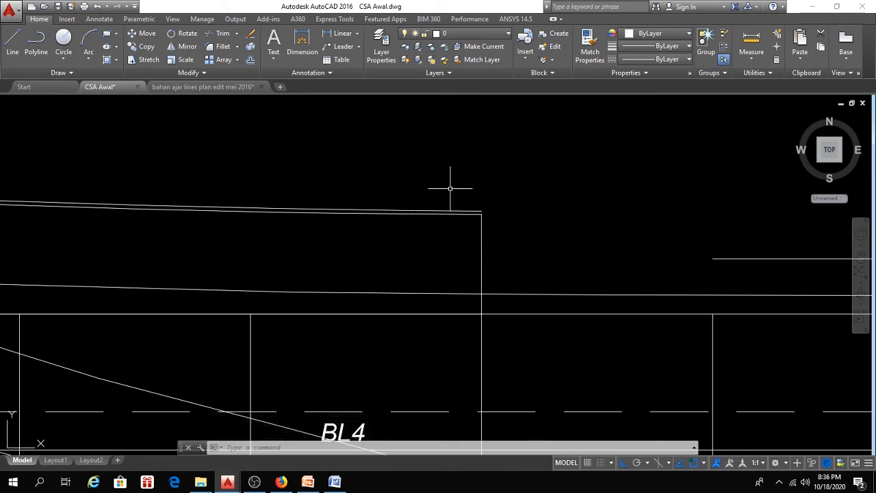
type("ex")
key("Return")
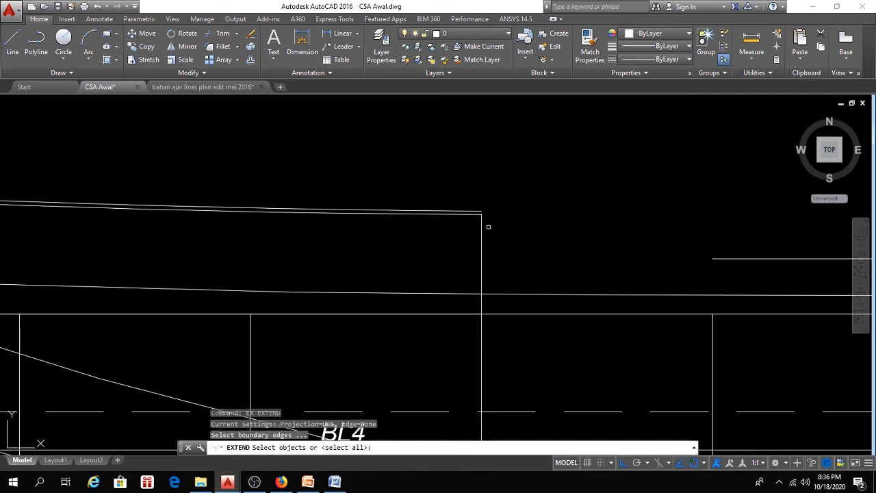
key("Return")
left_click(482, 218)
Step: Try to extend the station A vertical up toward the poop deck lines
scroll(492, 222, "down", 2)
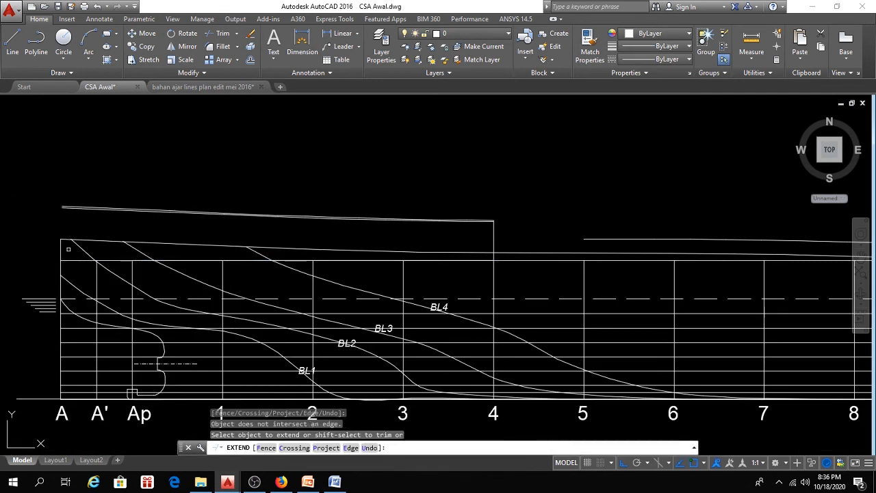
middle_click_drag(60, 244, 162, 245)
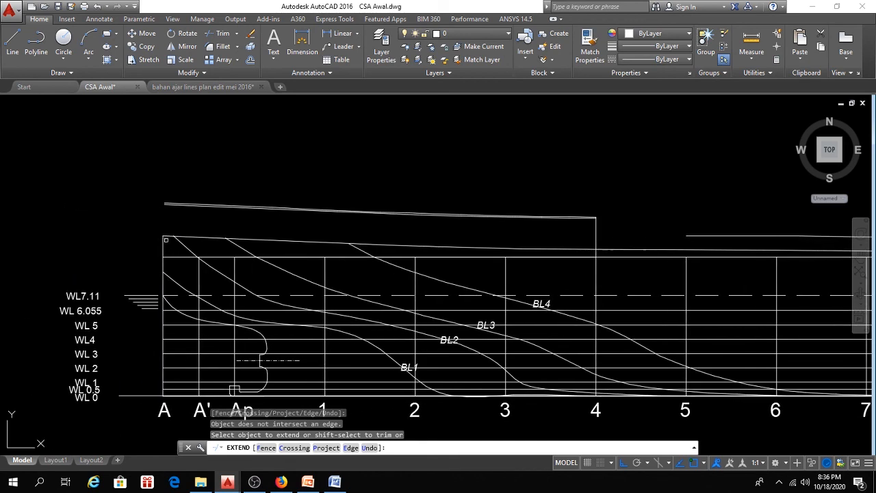
scroll(161, 244, "up", 4)
left_click(165, 250)
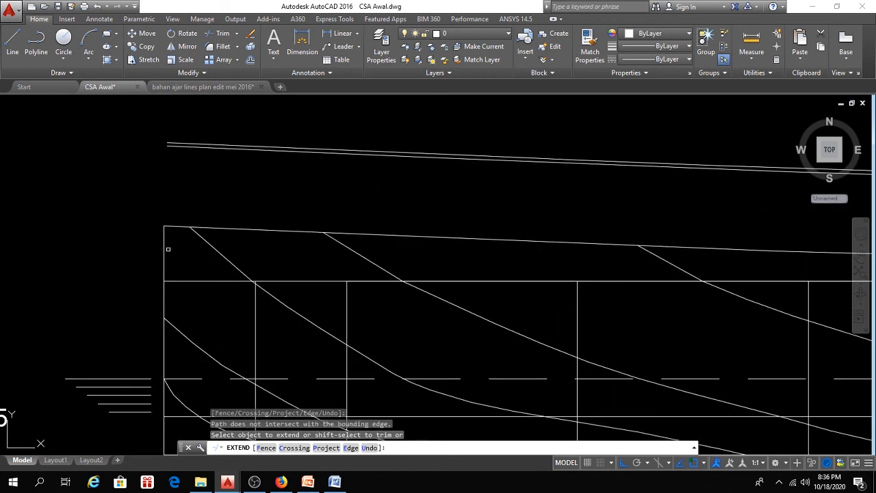
key("Escape")
Step: Stretch the upper end of the station A vertical about 2.64 straight up, past the poop deck lines
left_click(173, 243)
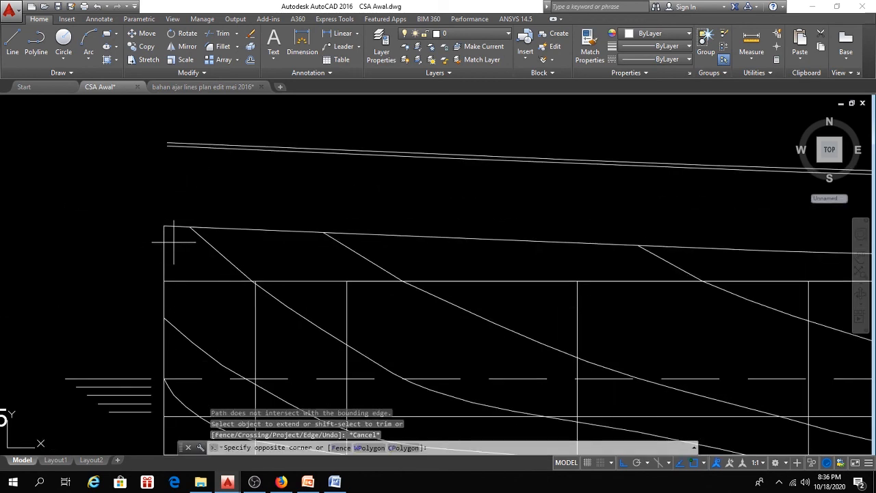
left_click(138, 262)
scroll(231, 268, "down", 2)
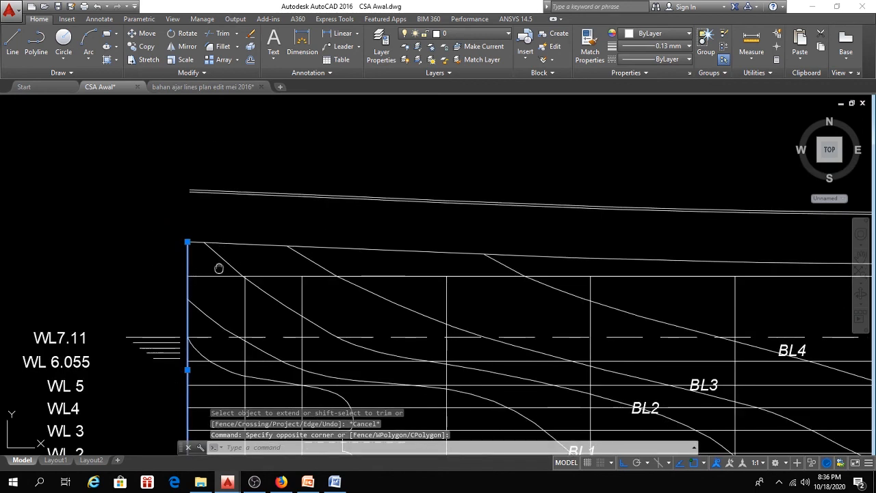
middle_click_drag(219, 268, 189, 254)
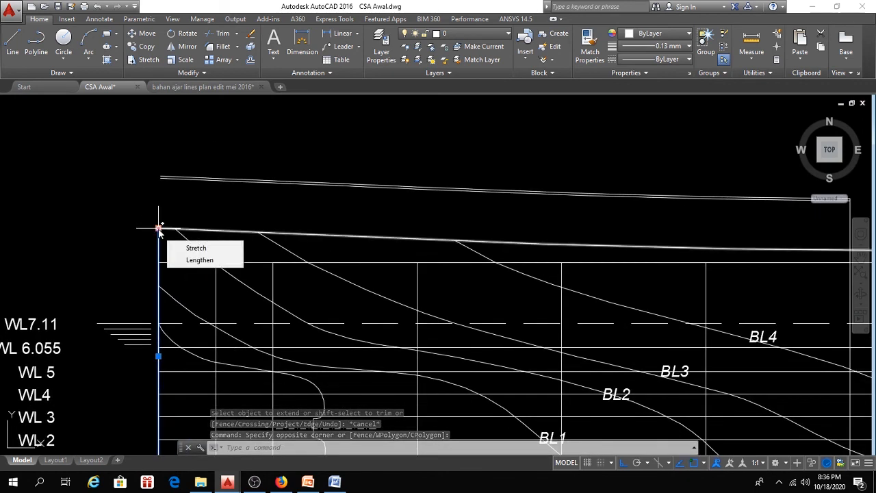
left_click(159, 228)
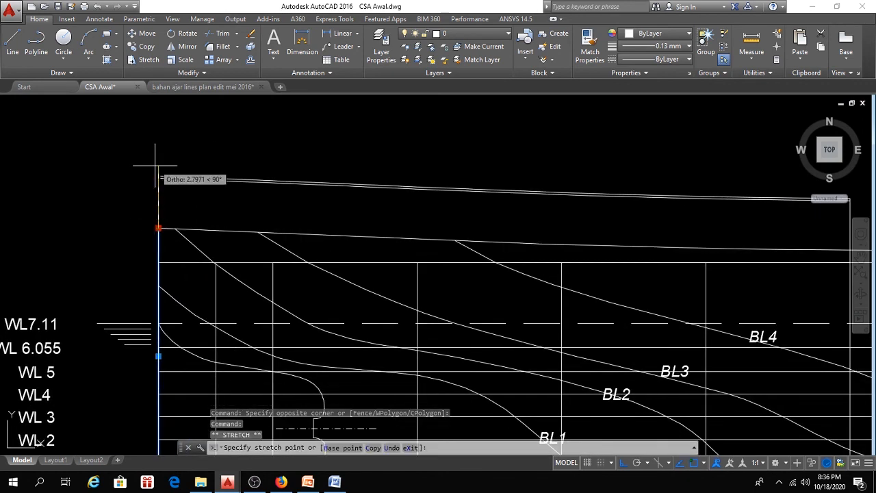
scroll(158, 171, "up", 2)
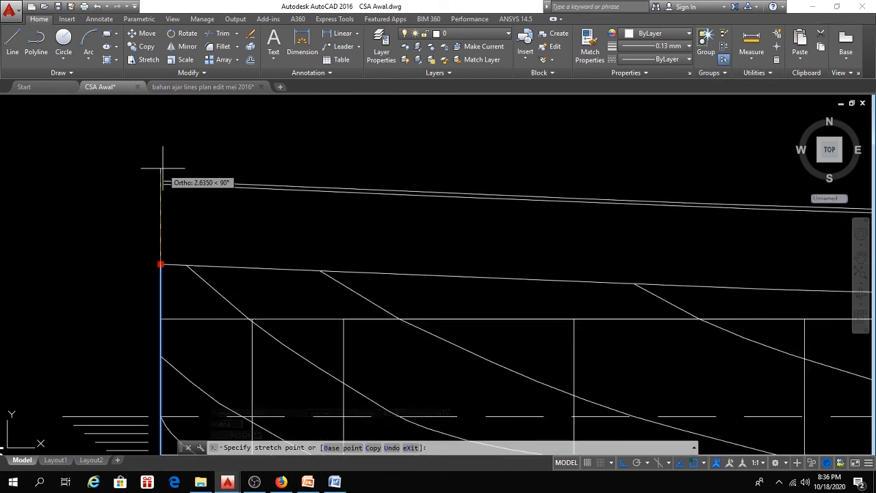
left_click(163, 167)
mouse_move(161, 169)
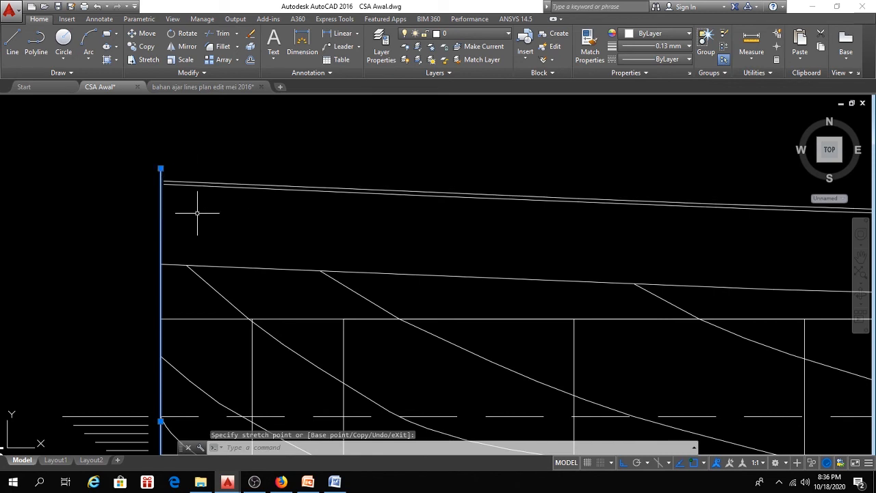
key("Escape")
Step: Extend the aft ends of both poop deck lines to the station A vertical
type("ex")
key("Return")
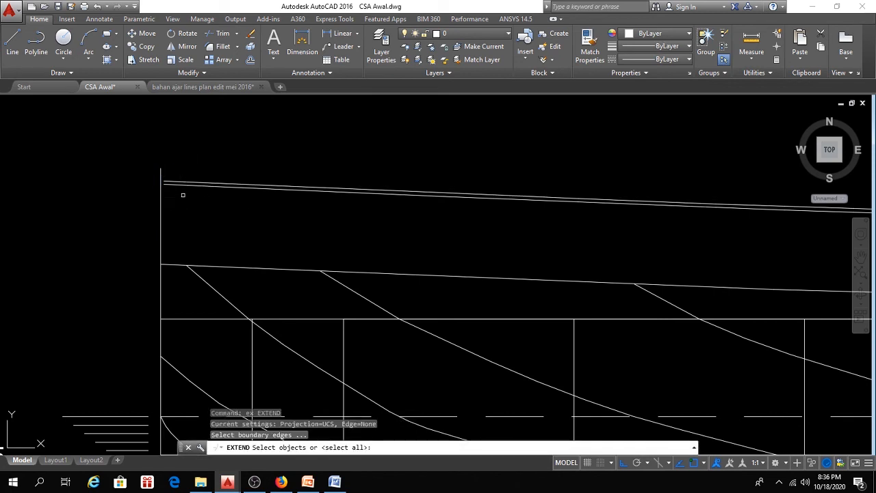
key("Return")
left_click(190, 179)
left_click(175, 196)
key("Escape")
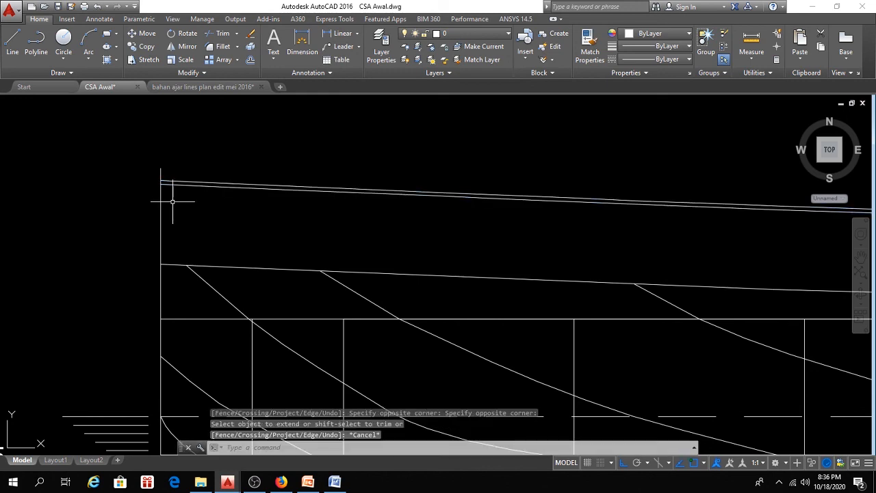
Step: Trim the station A vertical's overshoot above the upper poop deck line
type("tr")
key("Return")
key("Return")
left_click(180, 157)
left_click(156, 178)
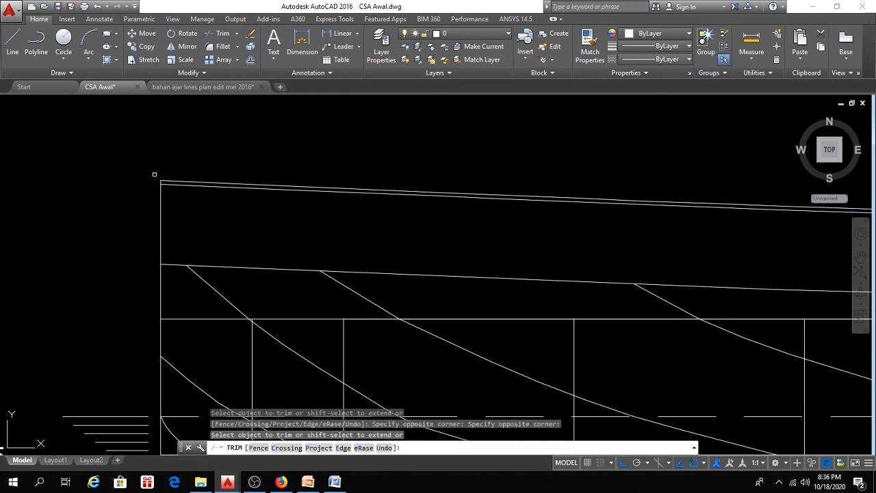
key("Escape")
Step: Draw a four-point spline with Ortho off from the upper poop deck line's forward end at station 4 down to the bulwark line's aft end at station 5
scroll(195, 184, "down", 5)
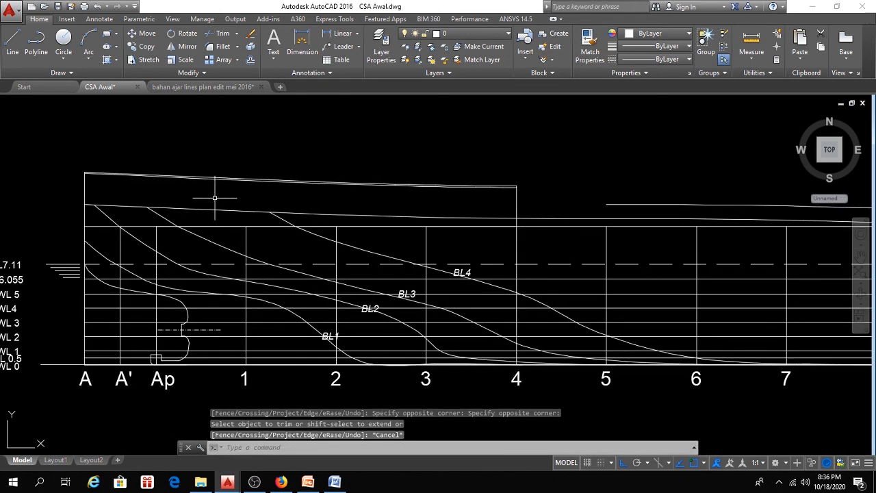
middle_click_drag(343, 230, 297, 225)
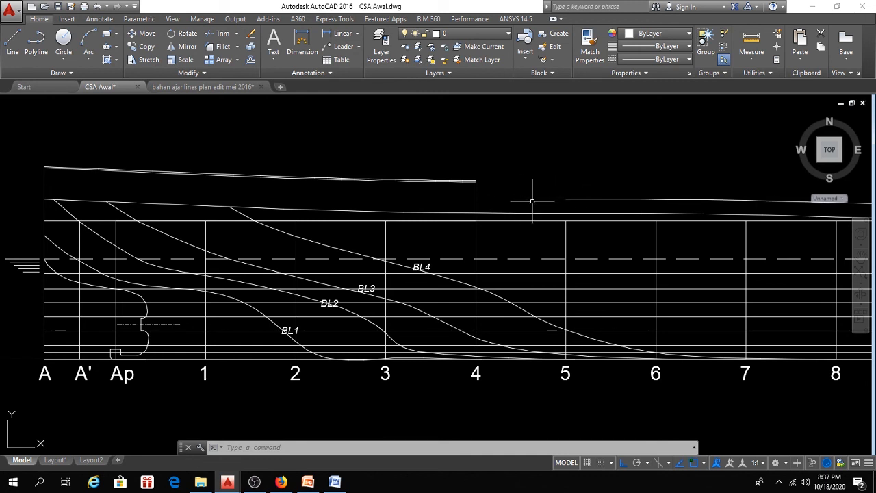
left_click(71, 73)
left_click(8, 86)
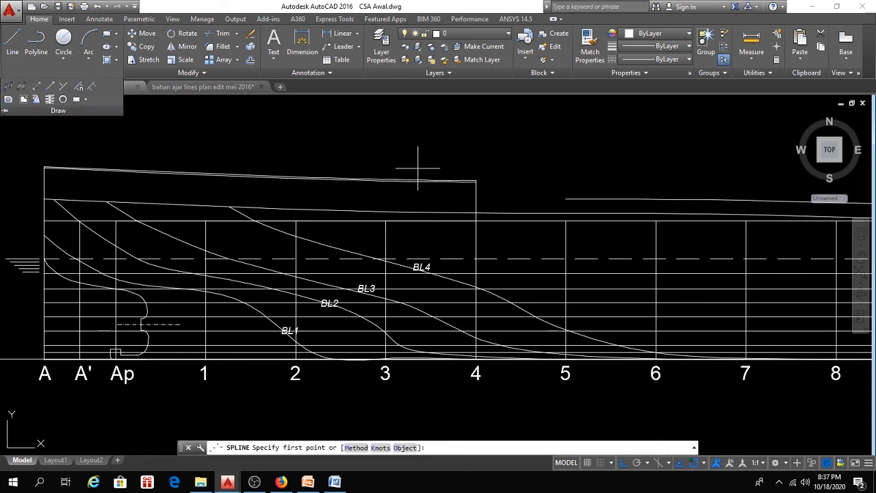
left_click(476, 180)
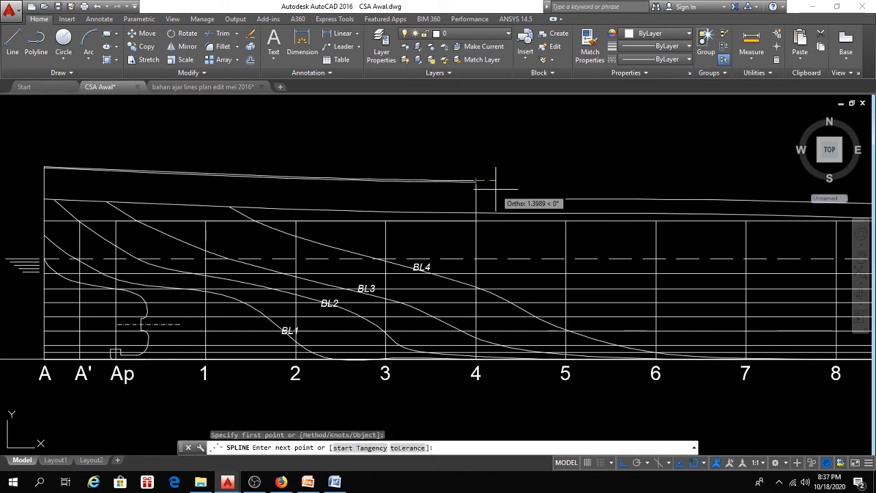
key("F8")
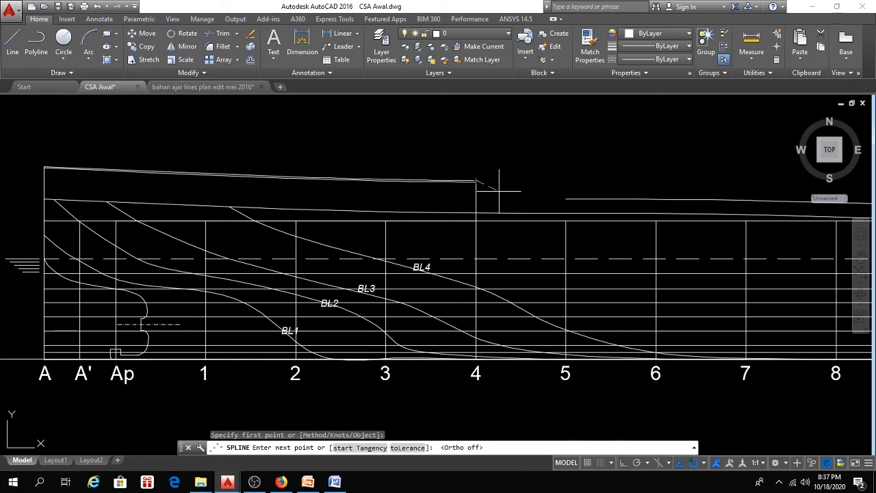
left_click(499, 191)
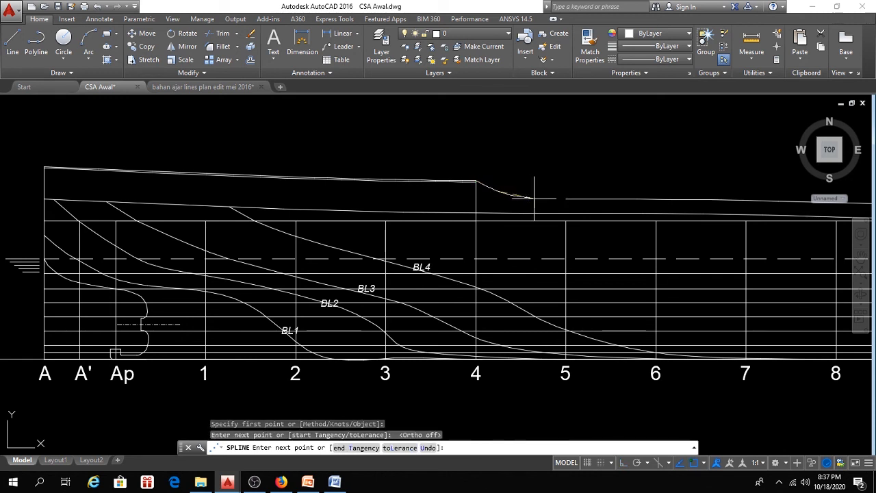
left_click(534, 199)
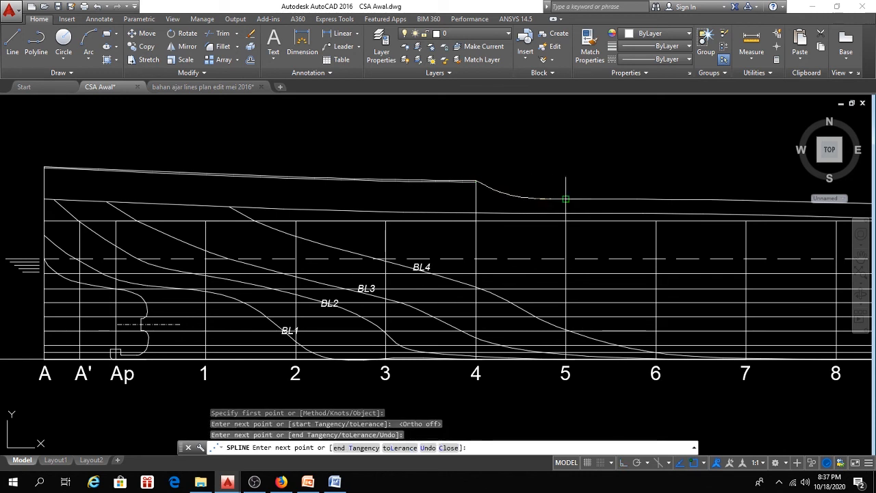
left_click(565, 199)
key("Return")
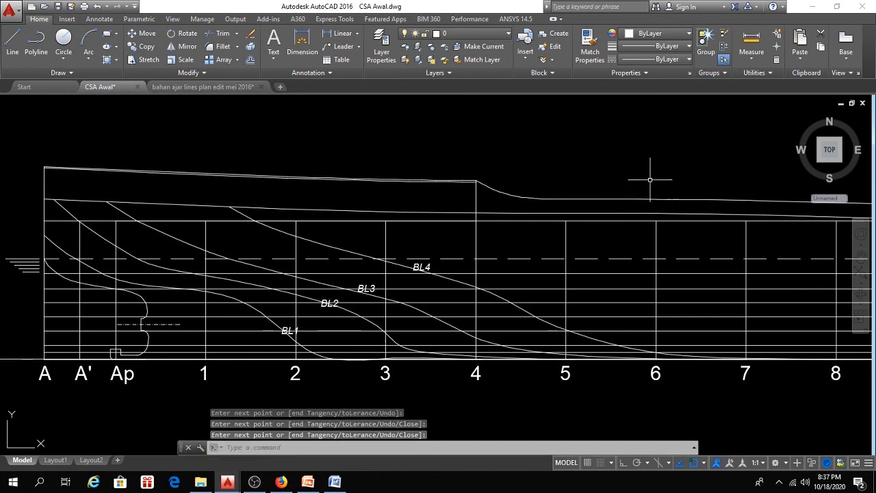
scroll(557, 180, "down", 5)
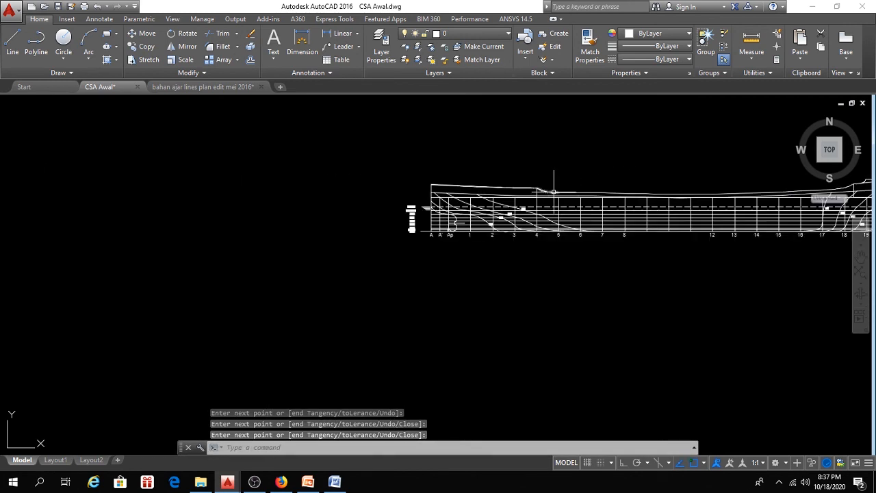
mouse_move(568, 206)
middle_mouse_down()
mouse_move(381, 205)
mouse_move(359, 214)
mouse_move(367, 230)
middle_mouse_up()
scroll(388, 209, "up", 2)
scroll(401, 210, "down", 2)
scroll(358, 214, "up", 2)
scroll(361, 212, "down", 2)
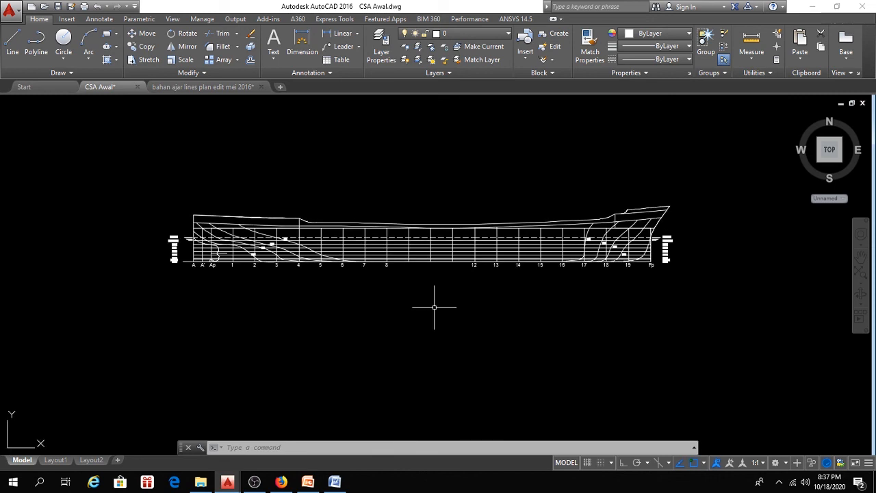